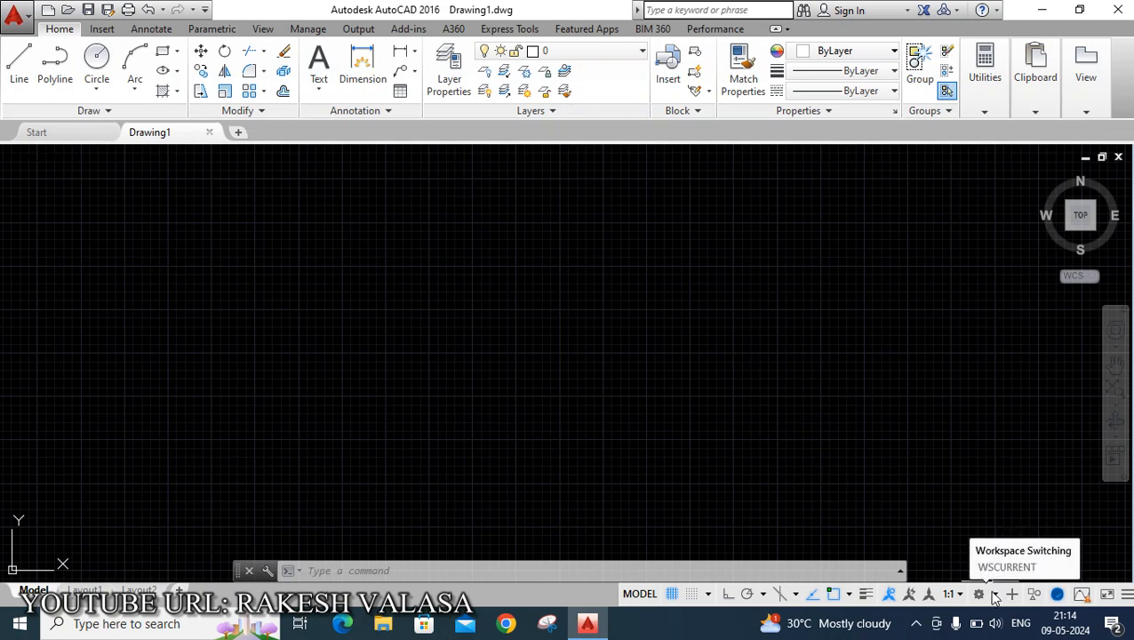
left_click(993, 593)
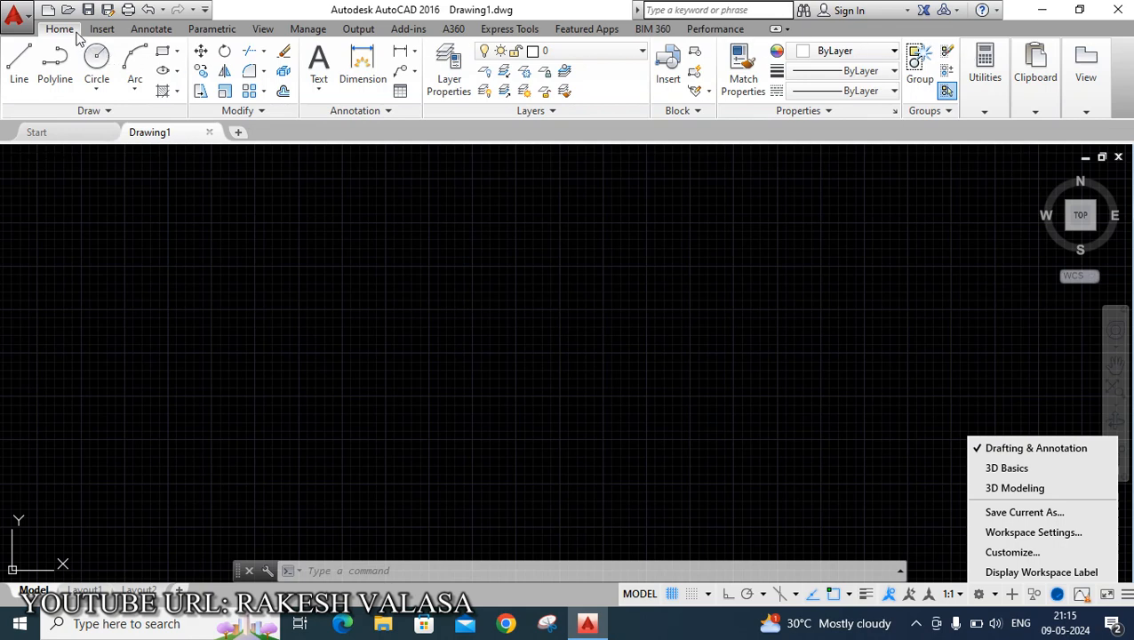
left_click(151, 29)
left_click(212, 29)
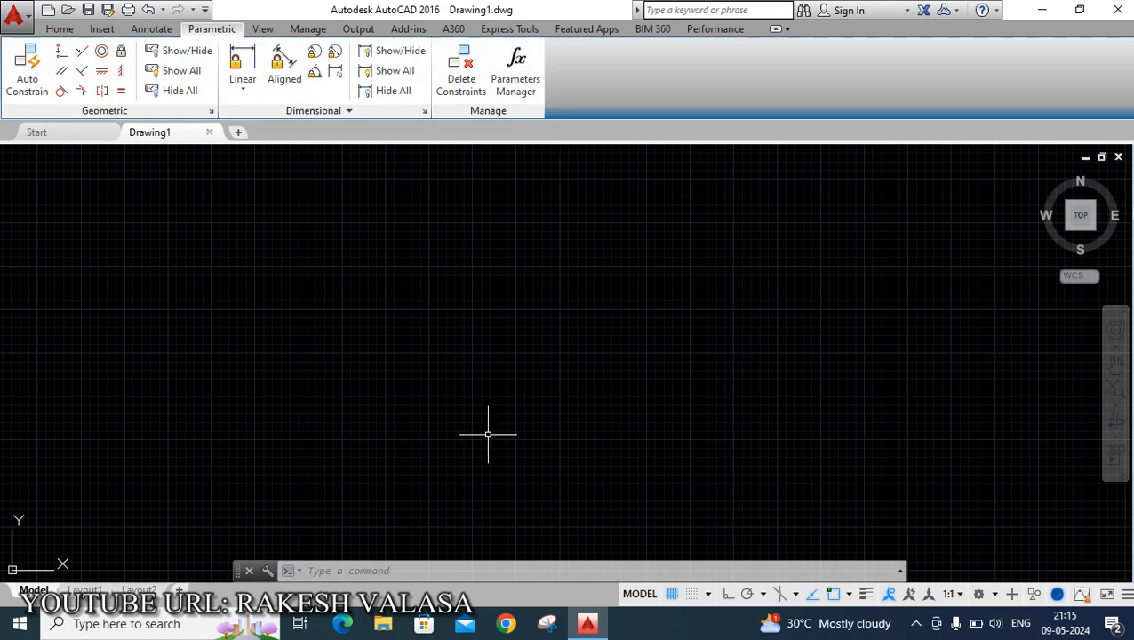
Close the ribbon with the RIBBONCLOSE command.
left_click(375, 571)
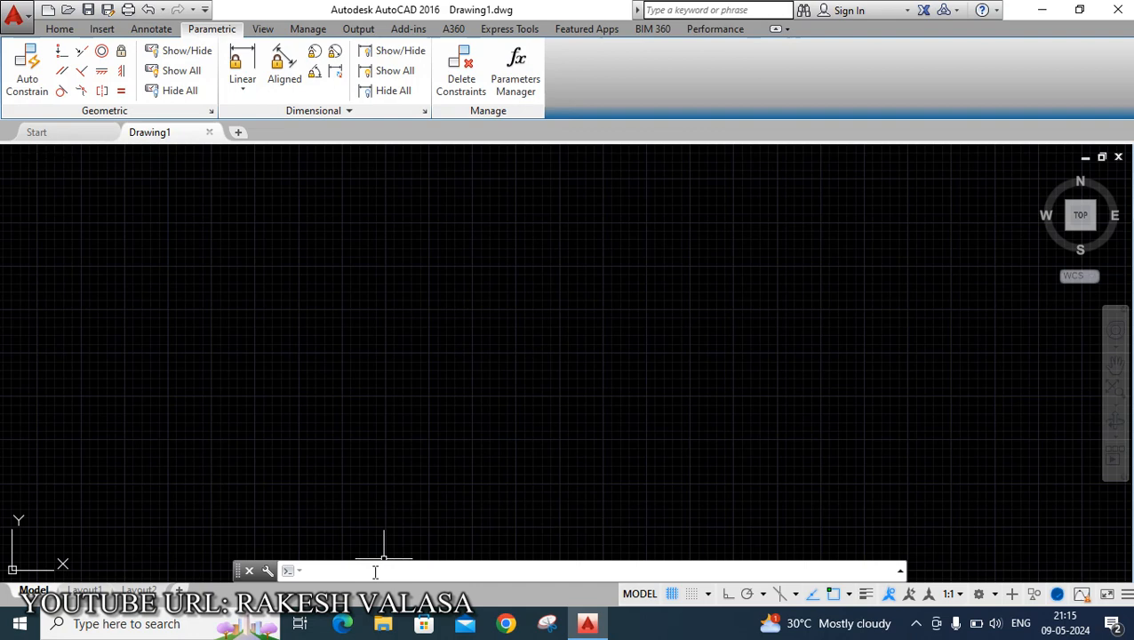
type("ribbon")
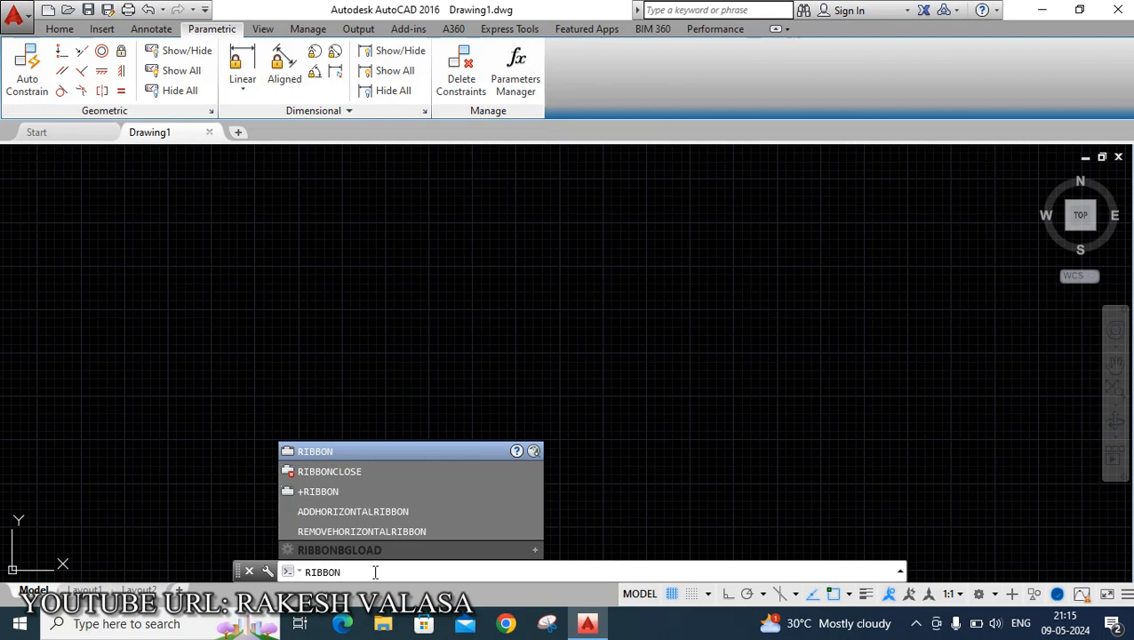
key("Down")
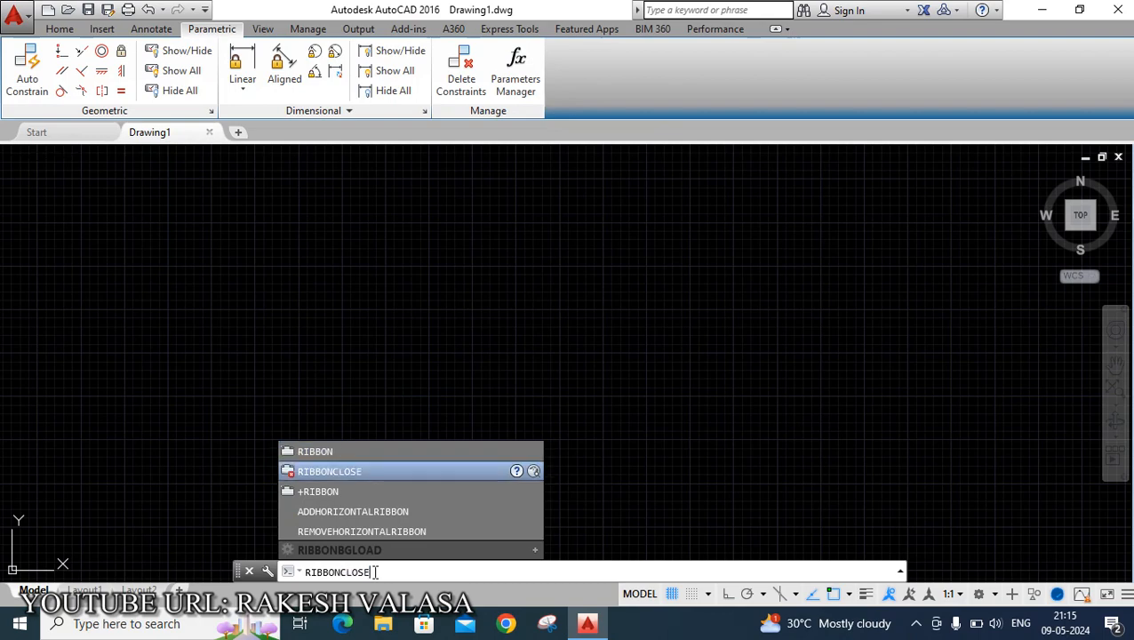
key("Return")
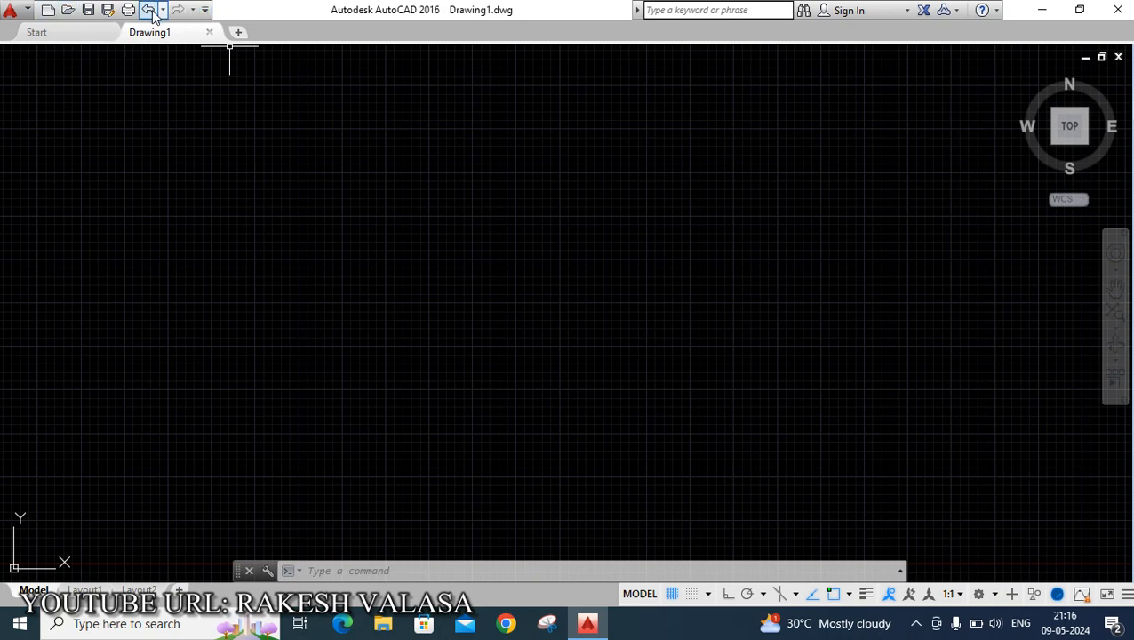
Show the menu bar from the quick access toolbar's customization options.
left_click(205, 11)
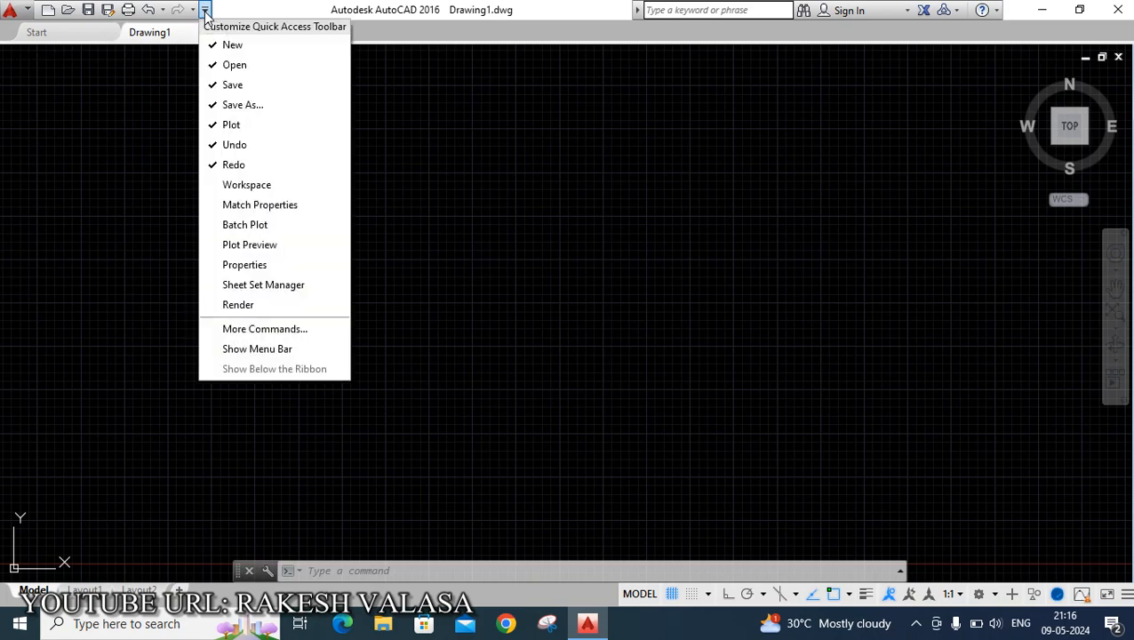
left_click(262, 349)
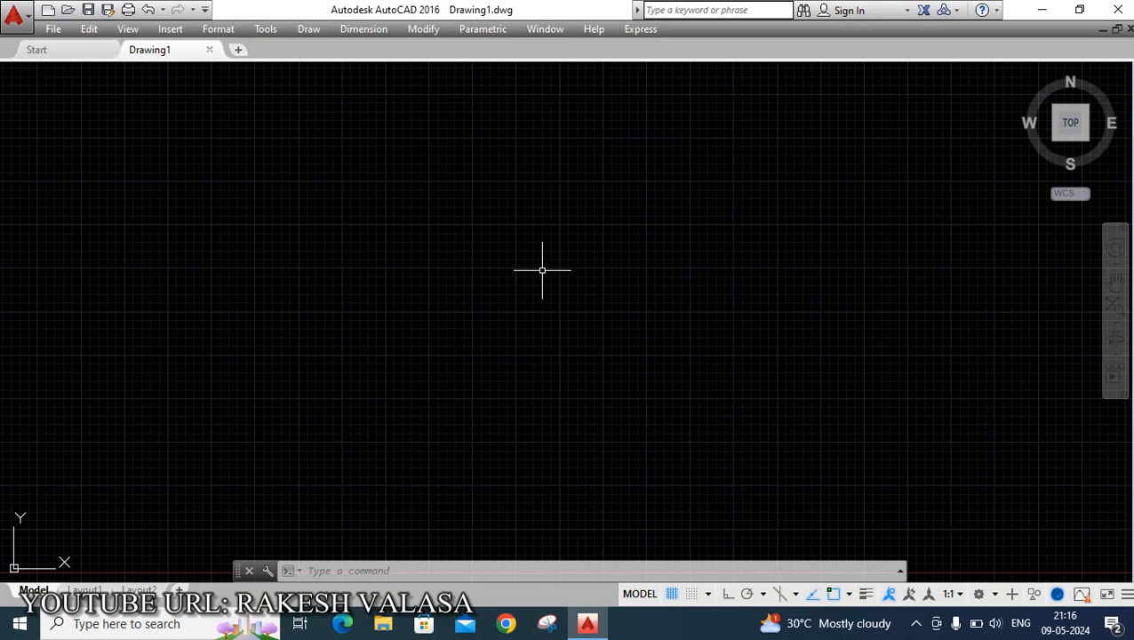
Run -TOOLBAR to dock the Draw toolbar on the left edge at position 0,0.
left_click(367, 572)
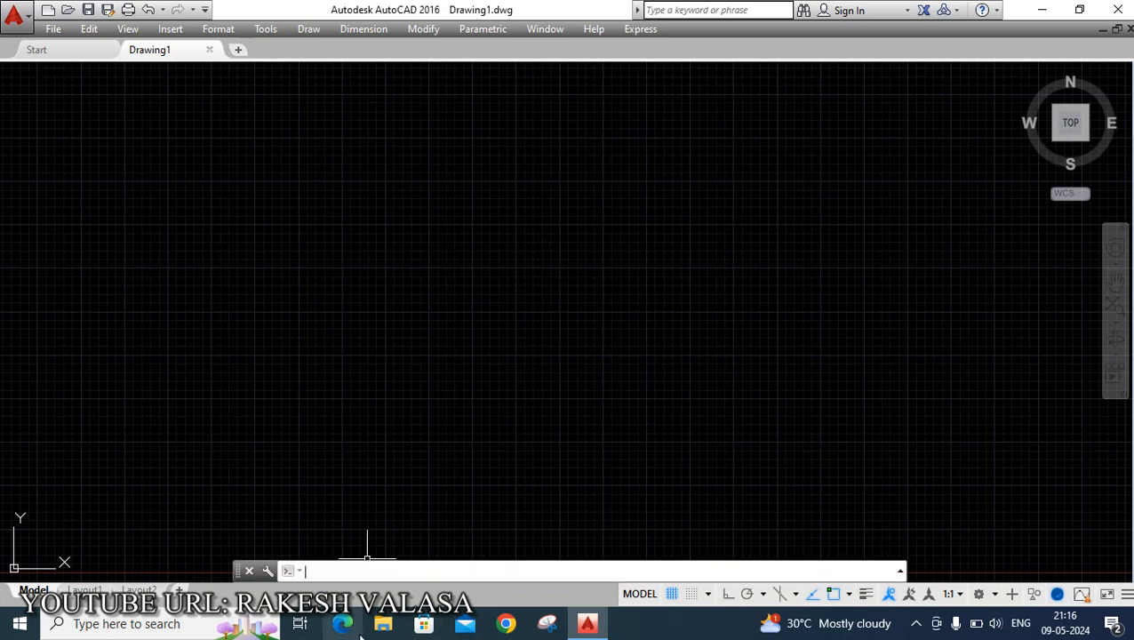
type("-T")
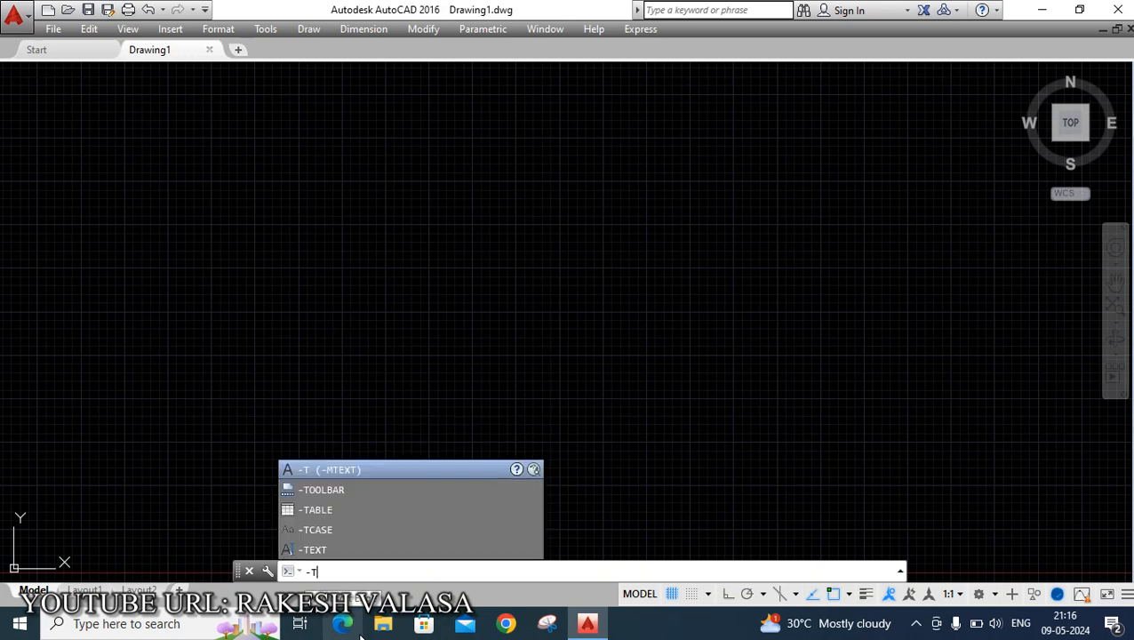
type("ool")
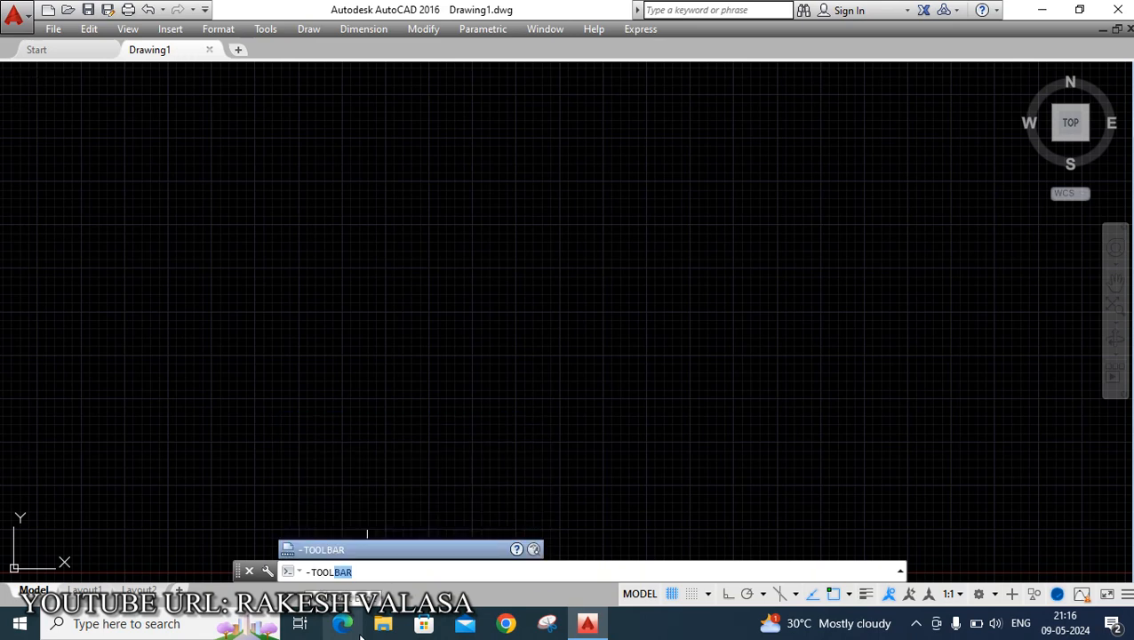
type("bar")
key("Return")
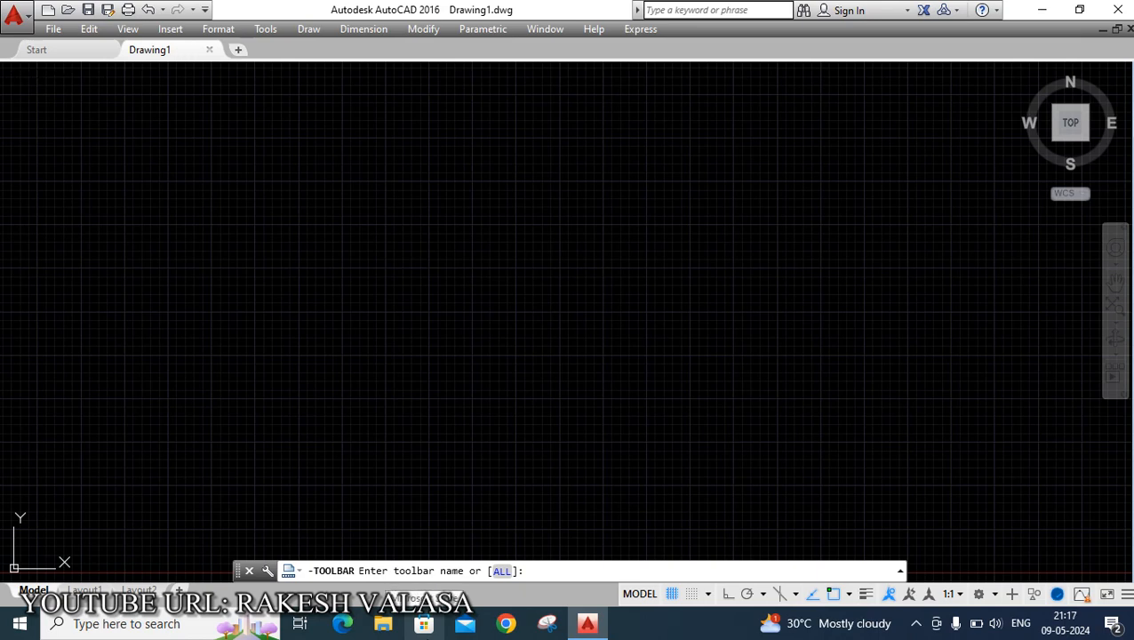
type("draw")
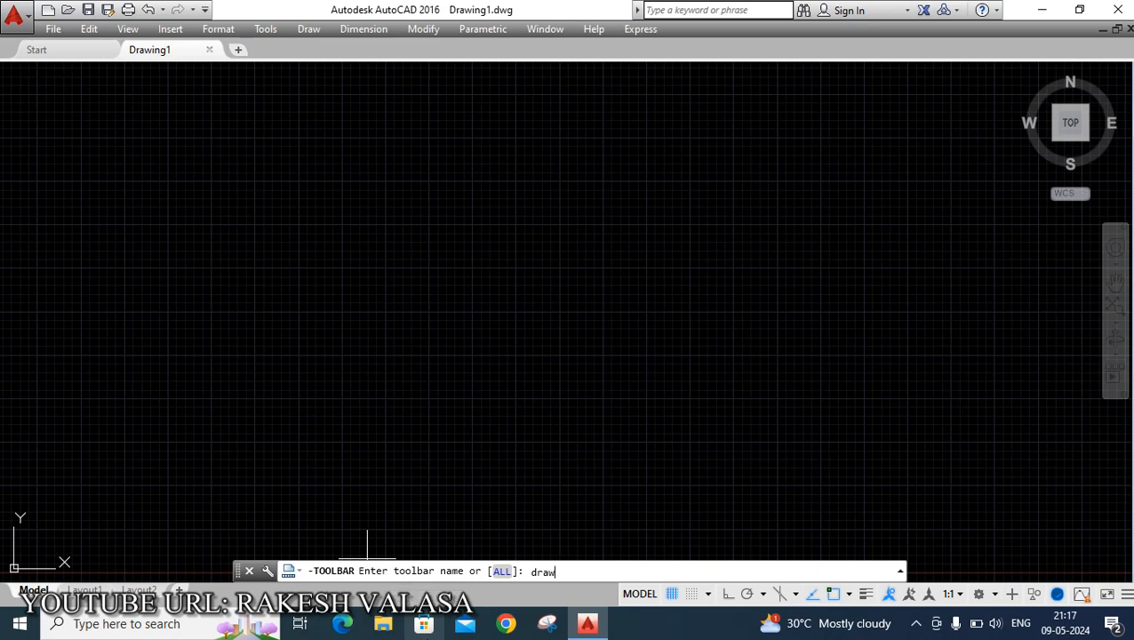
key("Return")
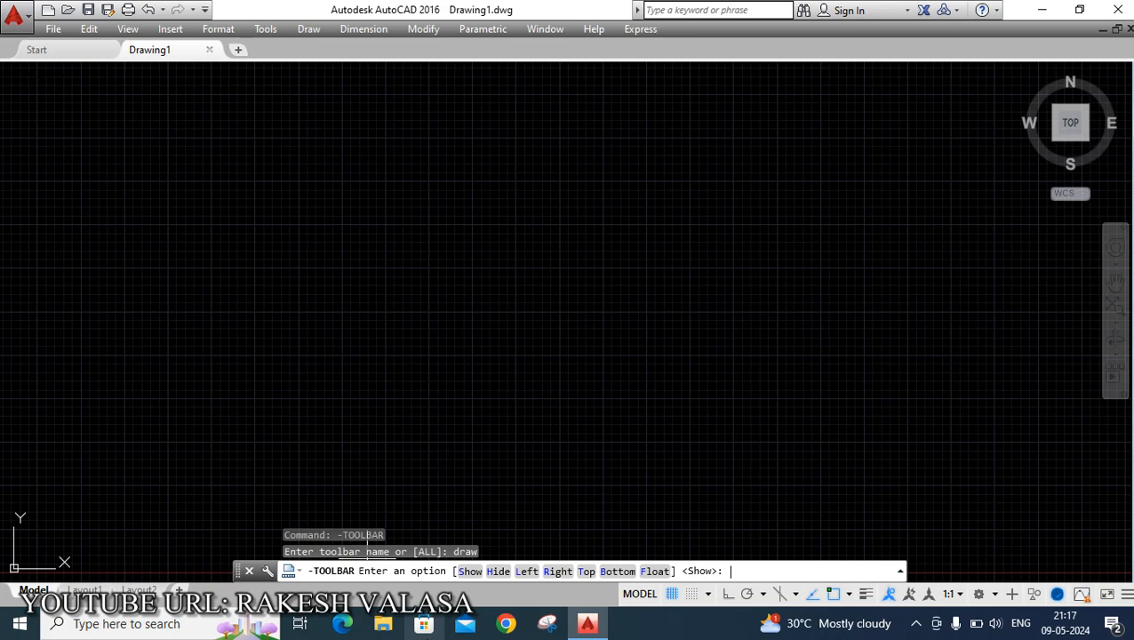
type("l")
key("Return")
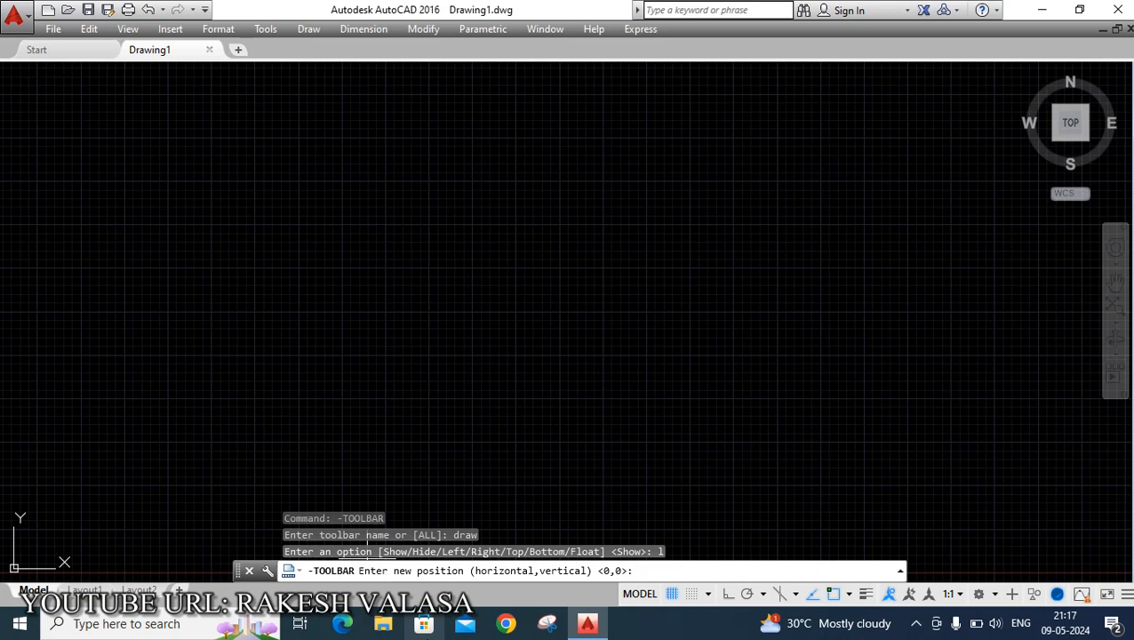
key("Return")
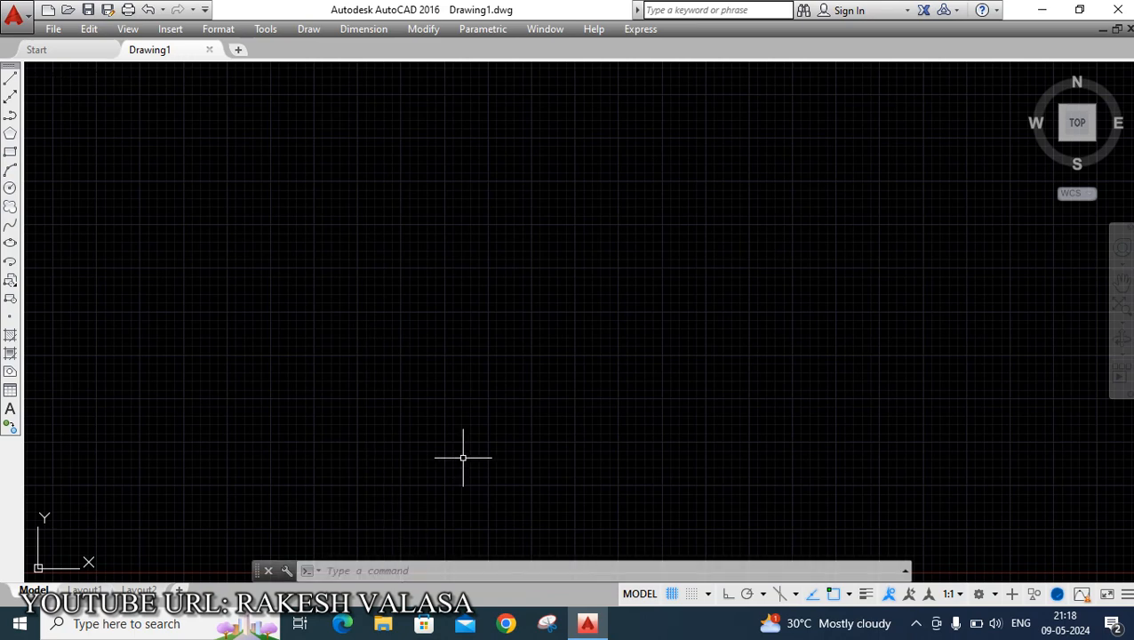
Run -TOOLBAR to dock the Modify toolbar on the right edge at position 0,0.
type("-to")
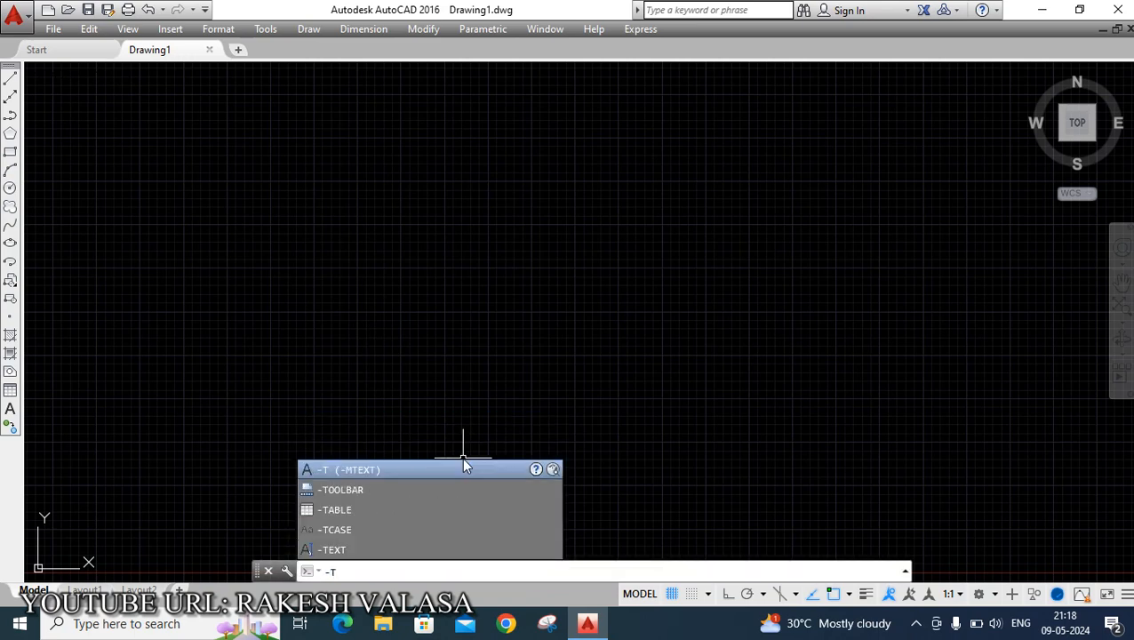
type("olbar")
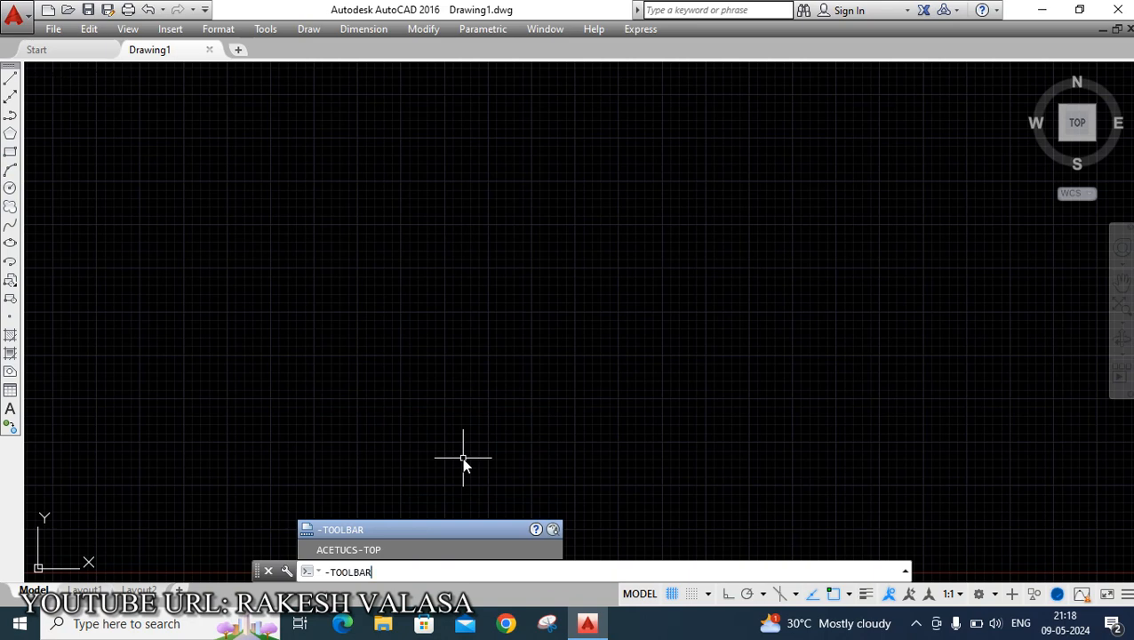
key("Return")
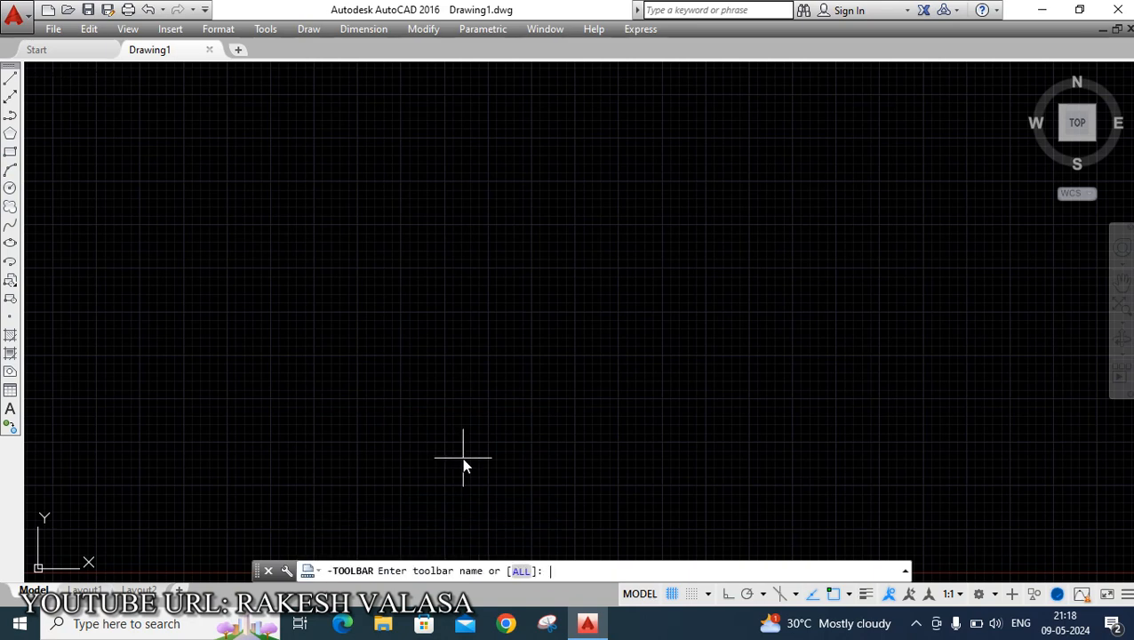
type("mod")
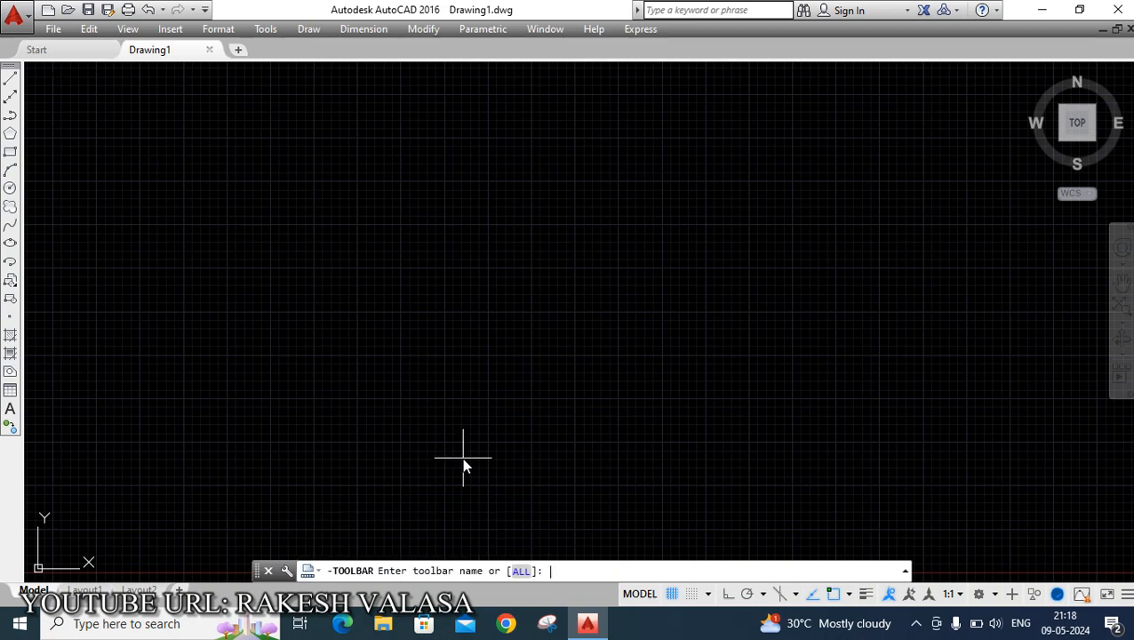
type("ify")
key("Return")
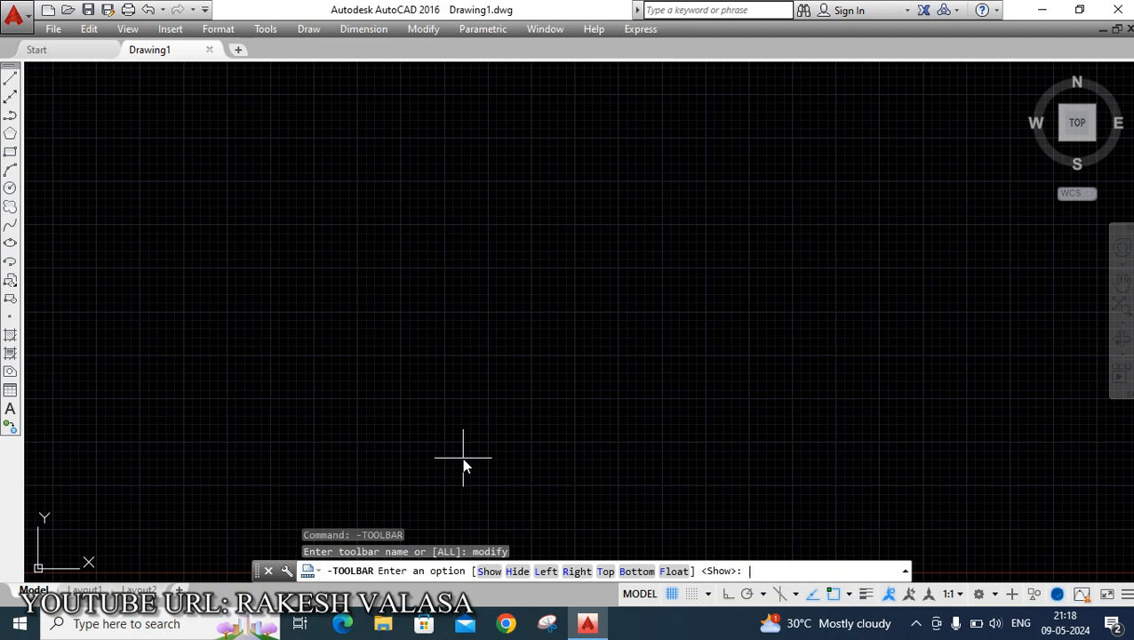
type("r")
key("Return")
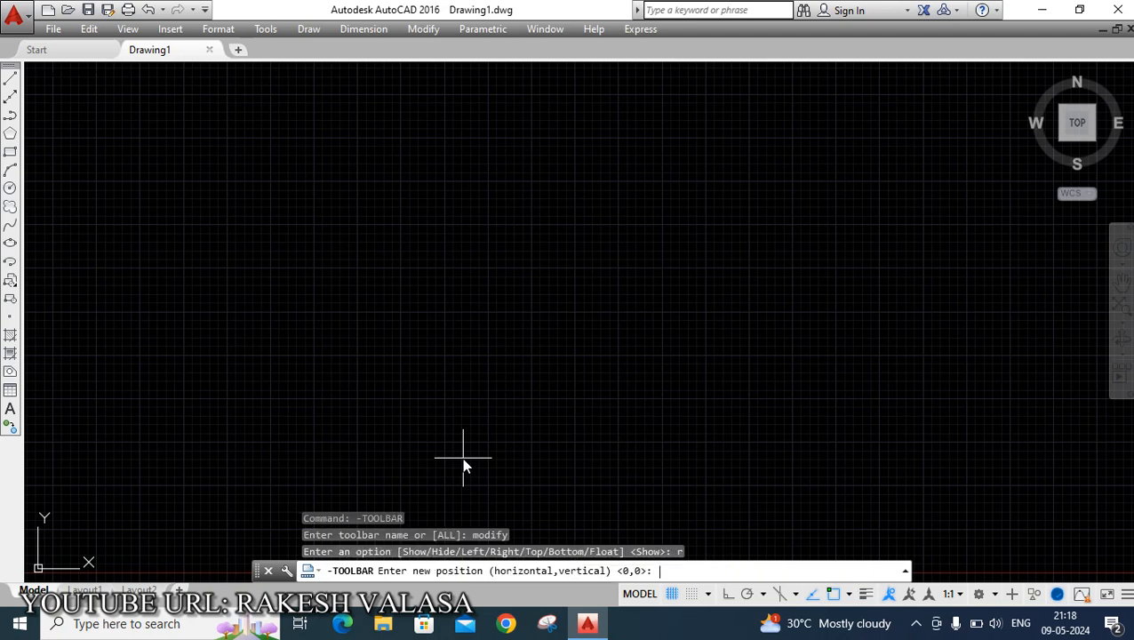
key("Return")
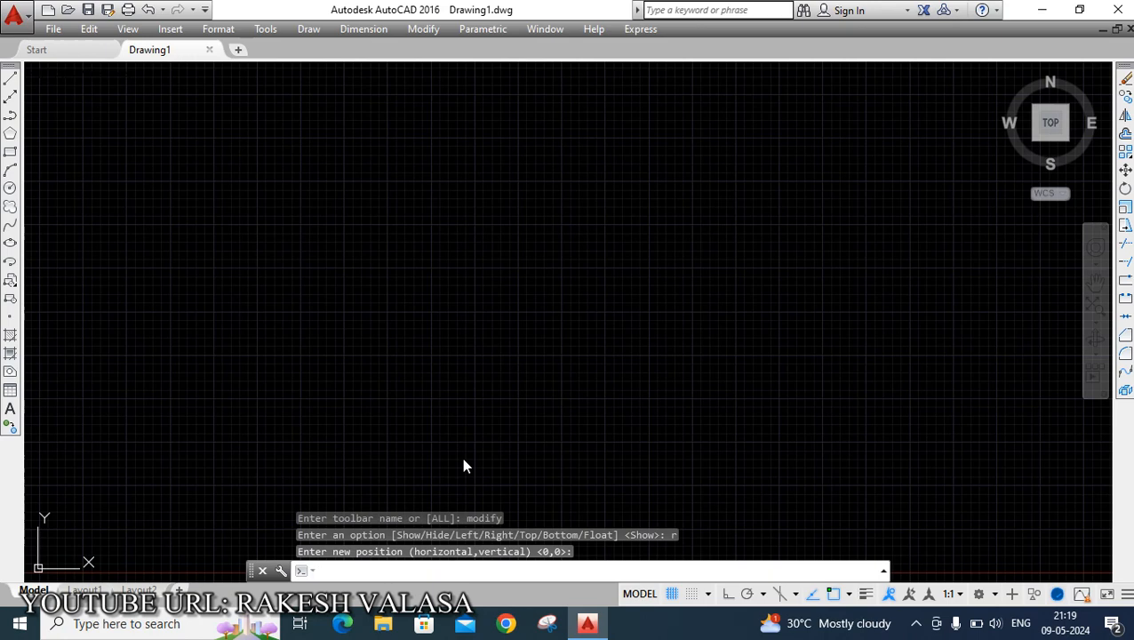
Run -TOOLBAR to dock the Properties toolbar along the top at position 0,0.
type("-Toolb")
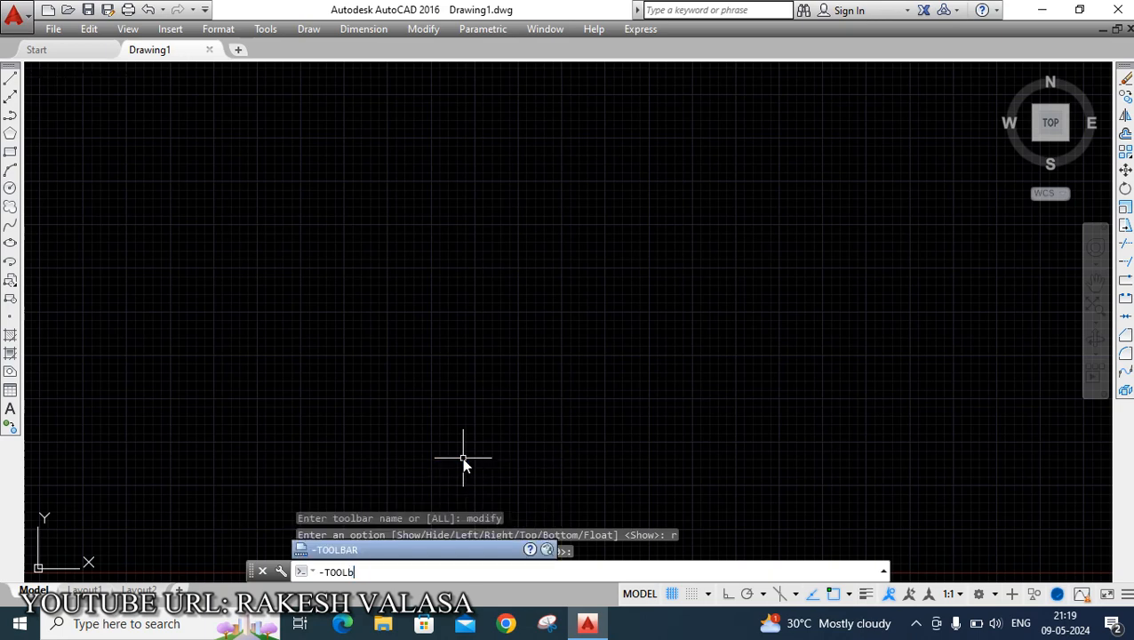
type("ar")
key("Return")
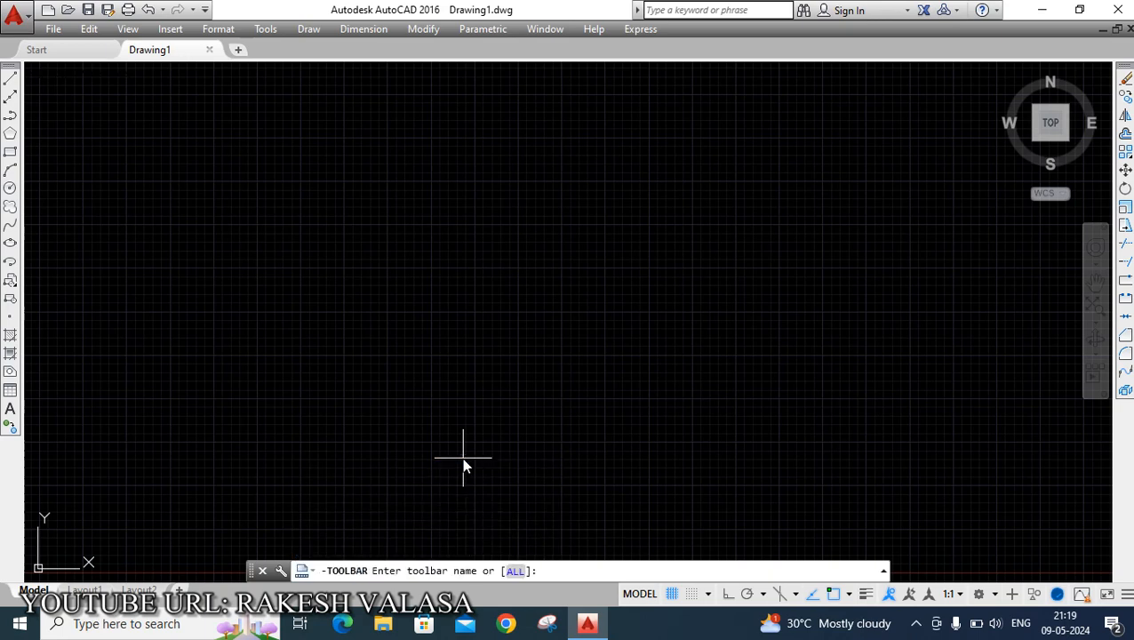
type("properties")
key("Return")
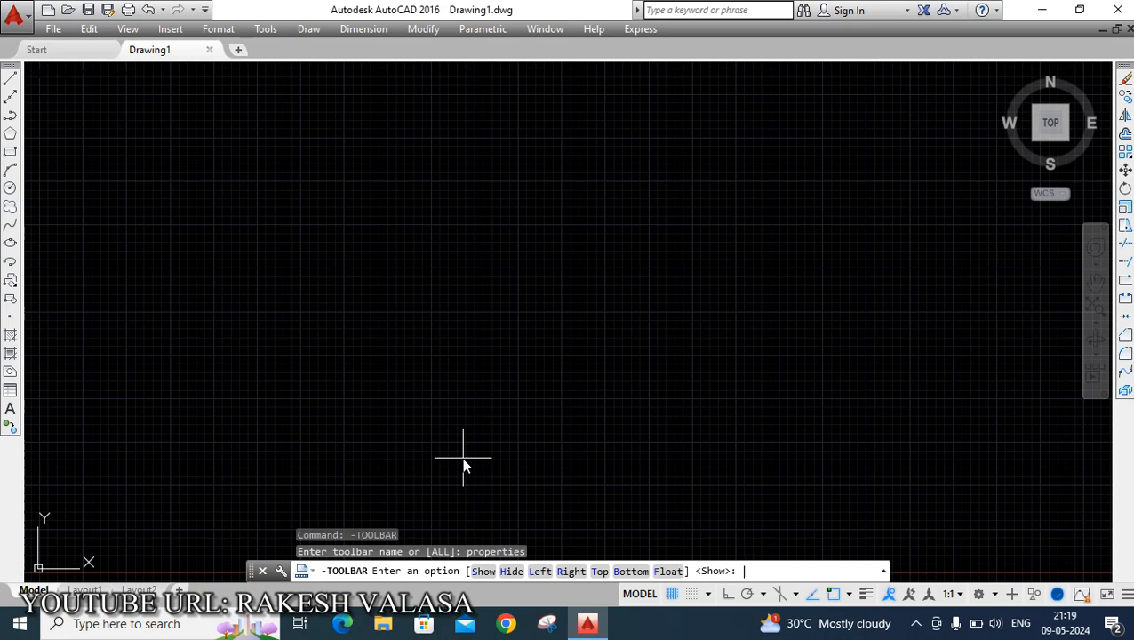
type("t")
key("Return")
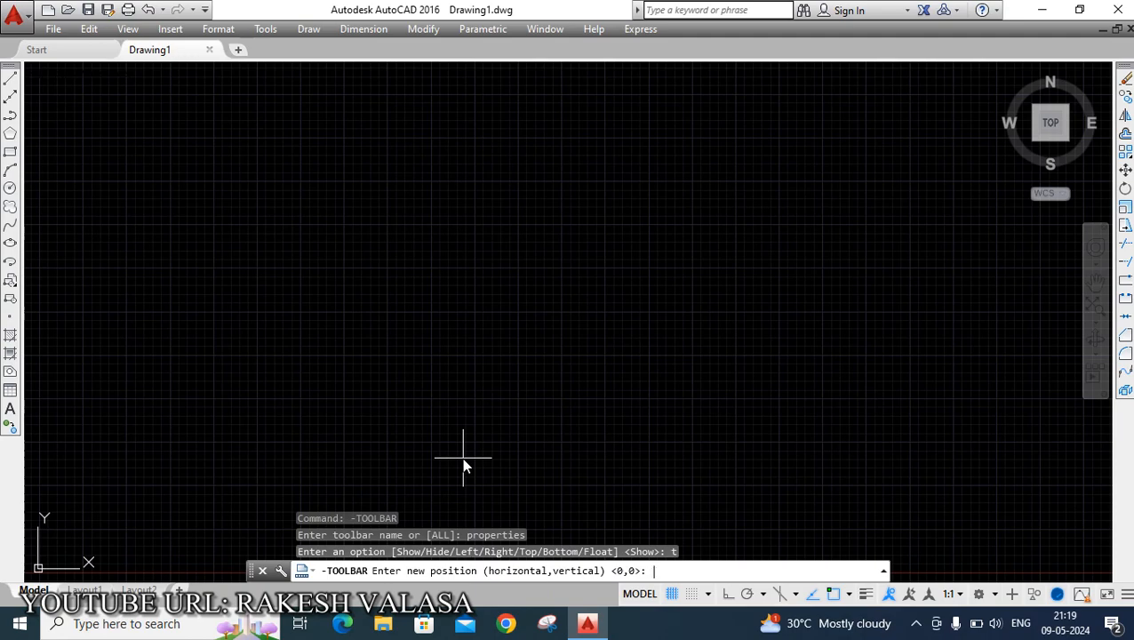
key("Return")
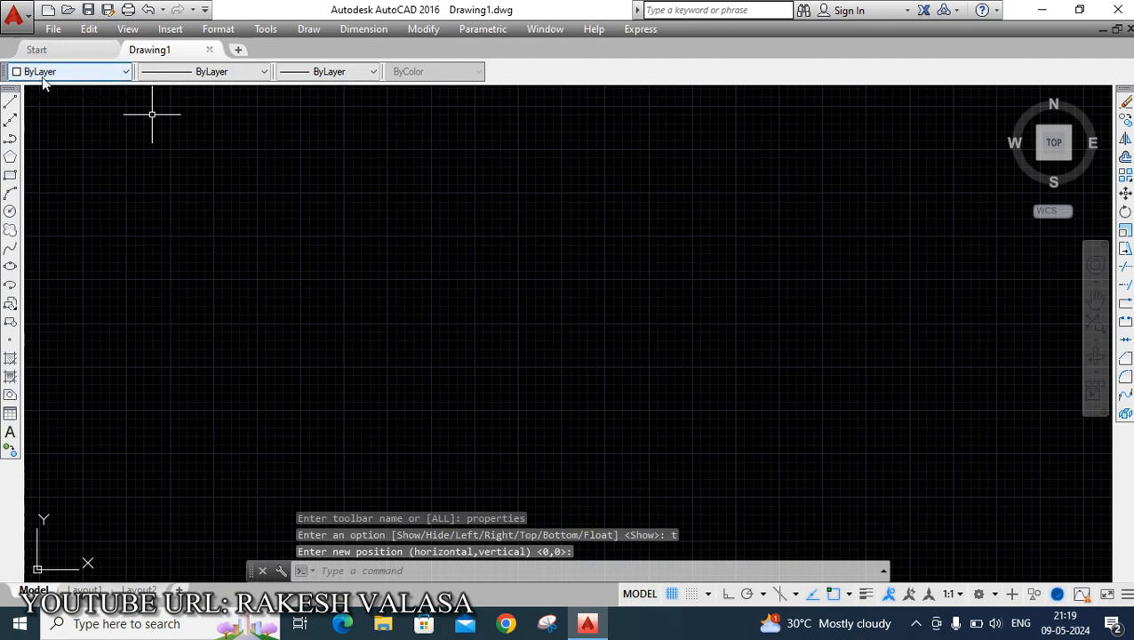
left_click(127, 71)
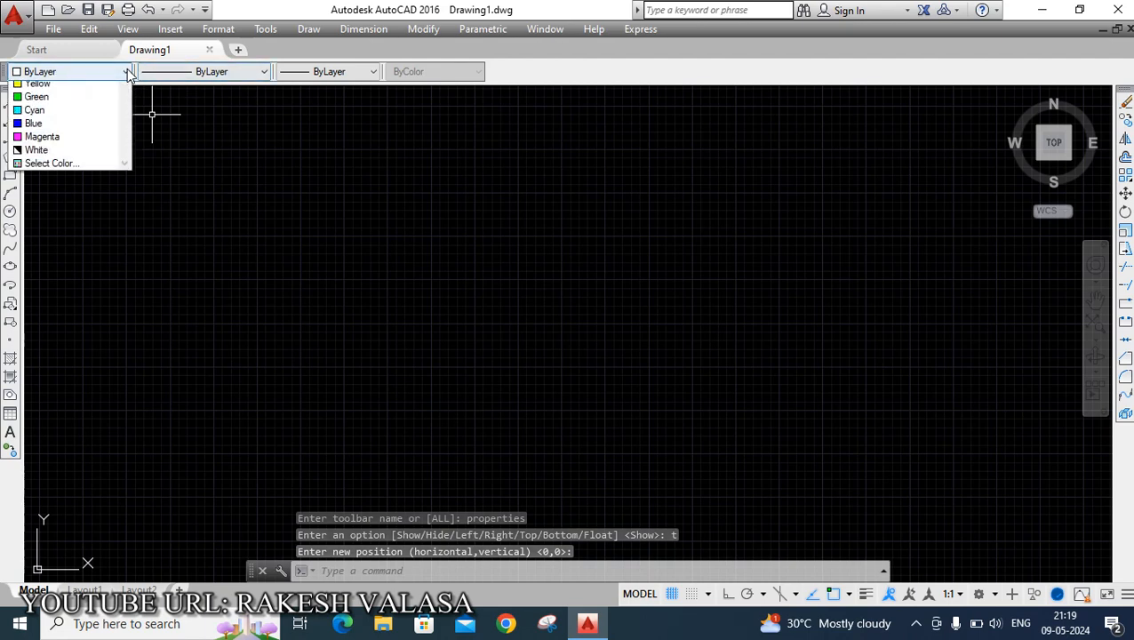
left_click(127, 71)
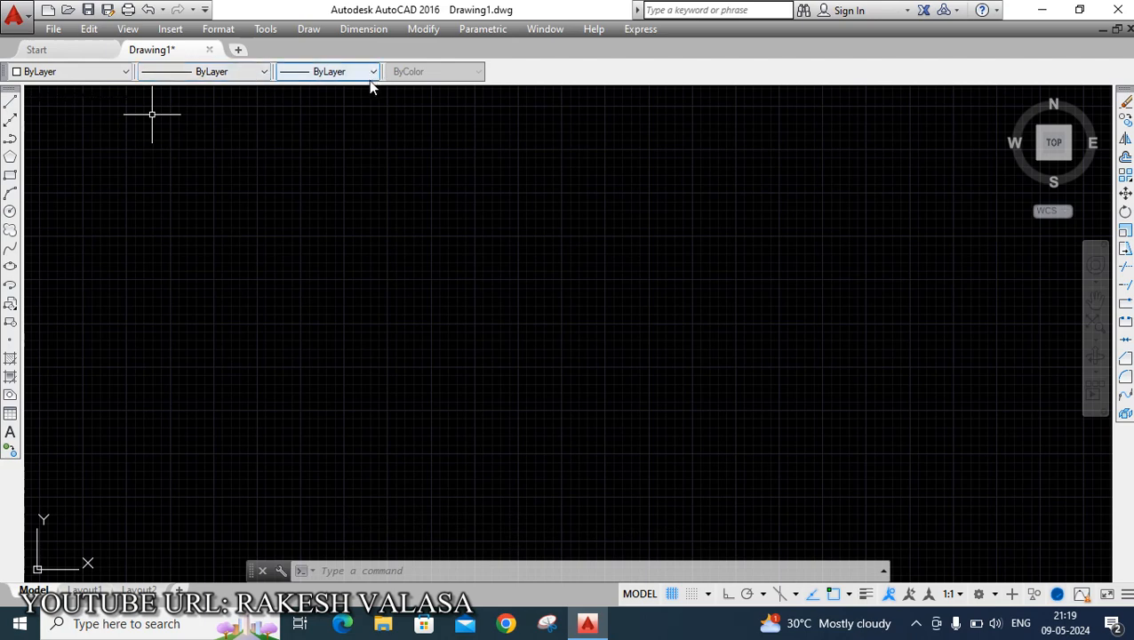
Turn on the AutoCAD Dimension toolbar and dock it along the top above the Properties toolbar.
left_click(267, 32)
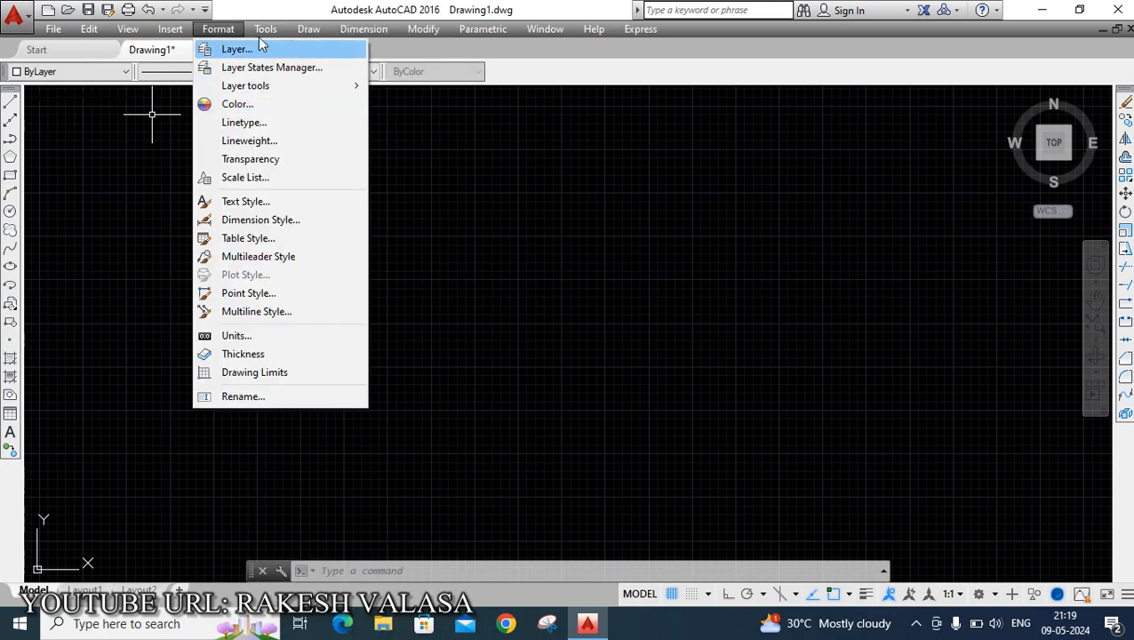
mouse_move(255, 35)
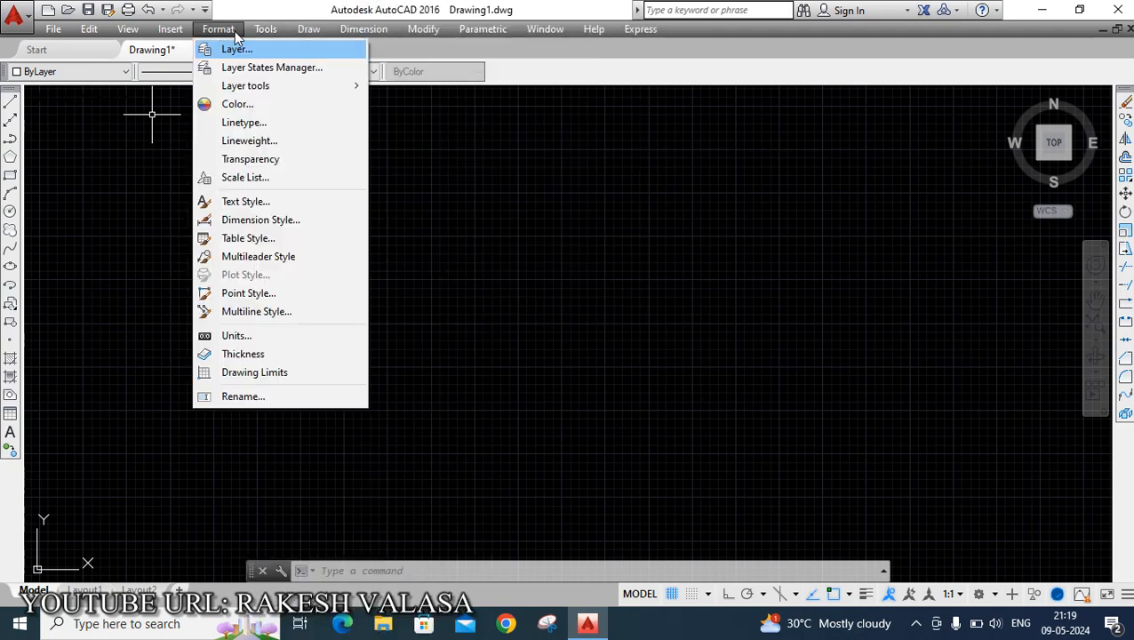
mouse_move(290, 52)
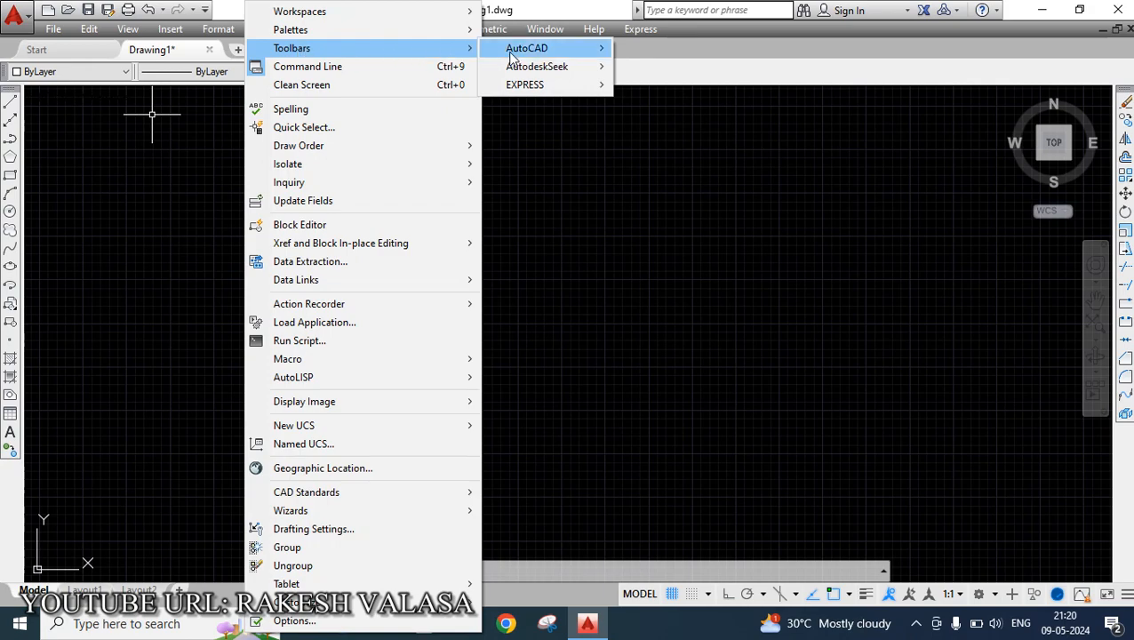
mouse_move(535, 57)
mouse_move(582, 53)
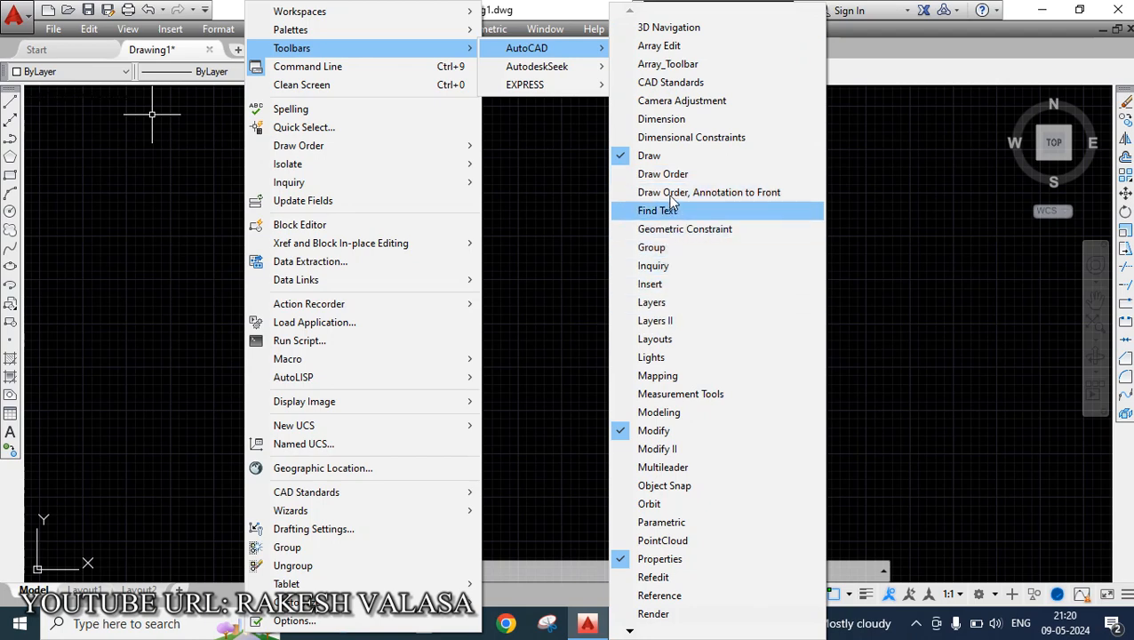
left_click(662, 120)
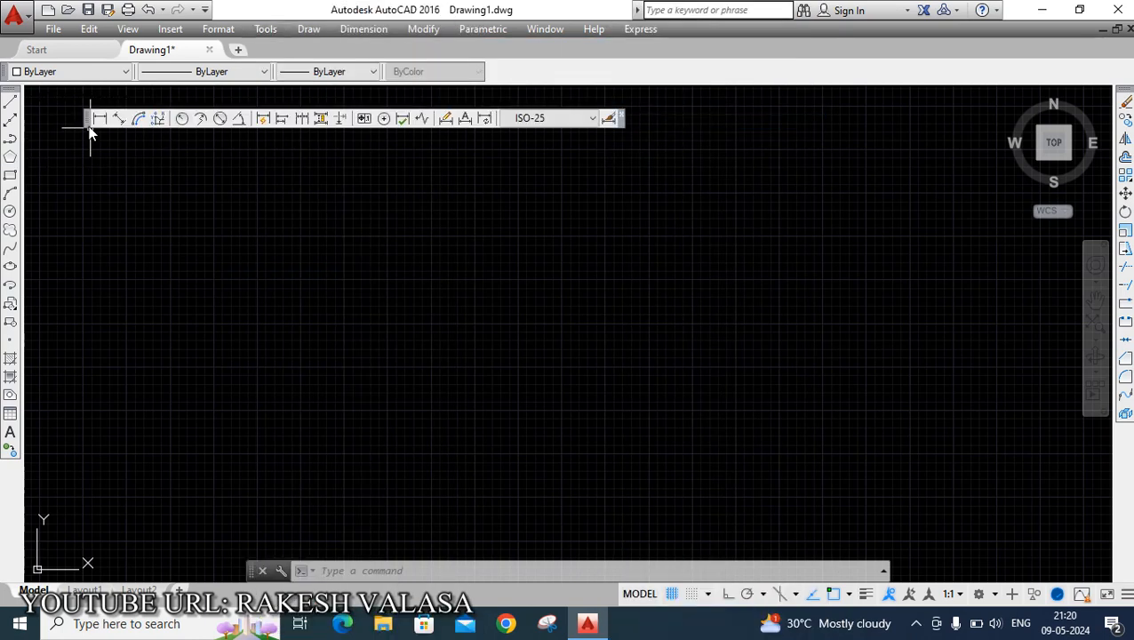
mouse_move(84, 123)
left_mouse_down()
mouse_move(175, 117)
mouse_move(467, 47)
mouse_move(498, 56)
left_mouse_up()
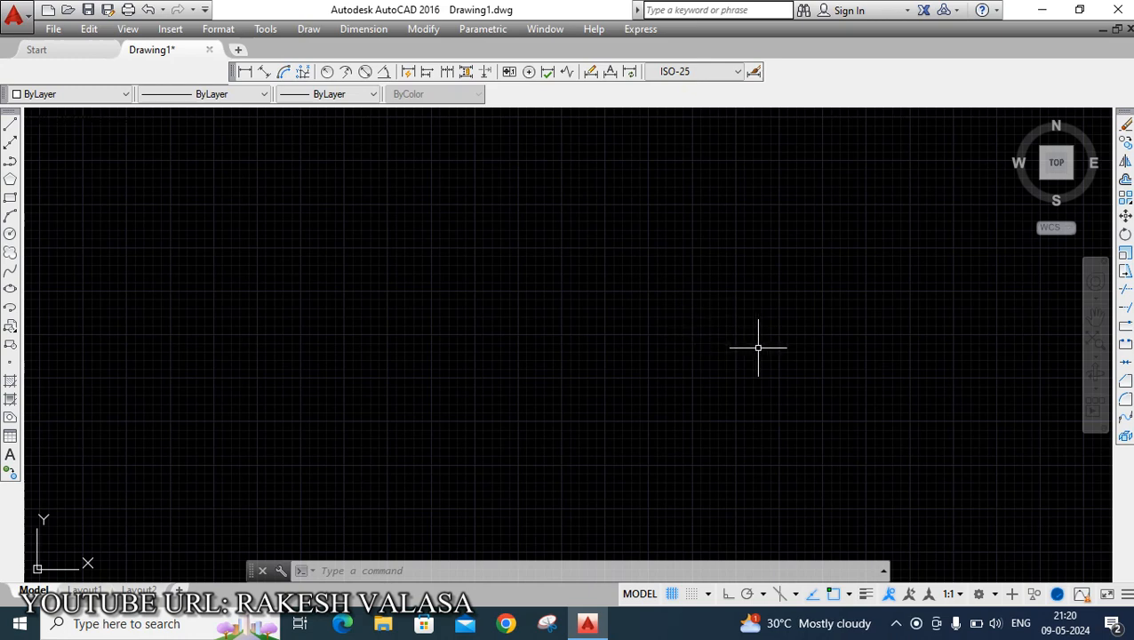
Save the current workspace under the name classic.
left_click(994, 594)
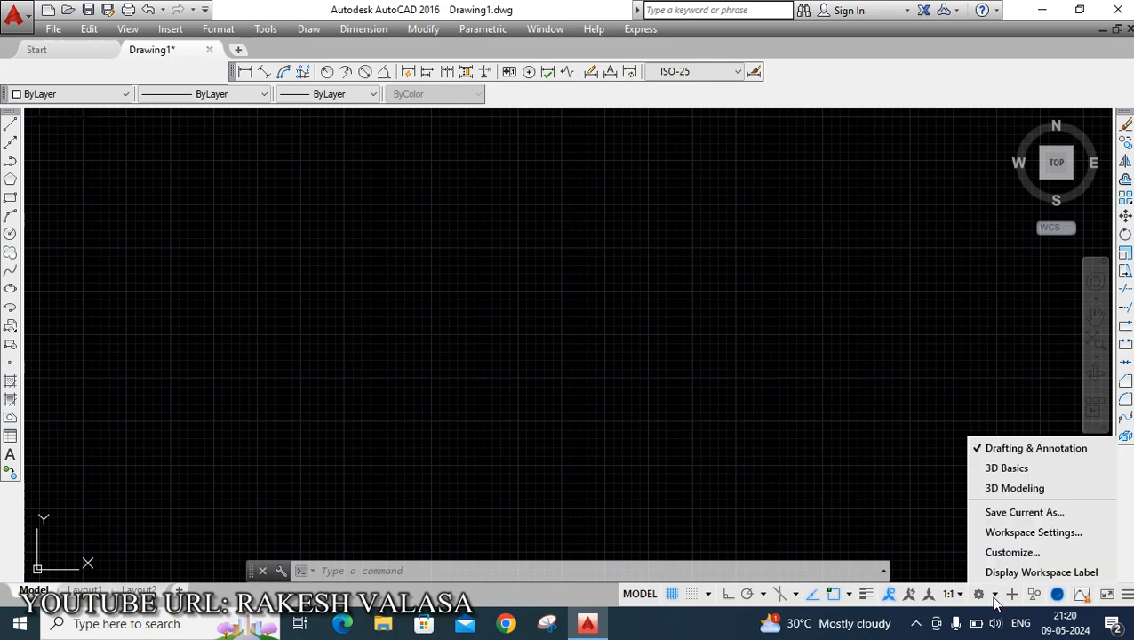
left_click(1012, 515)
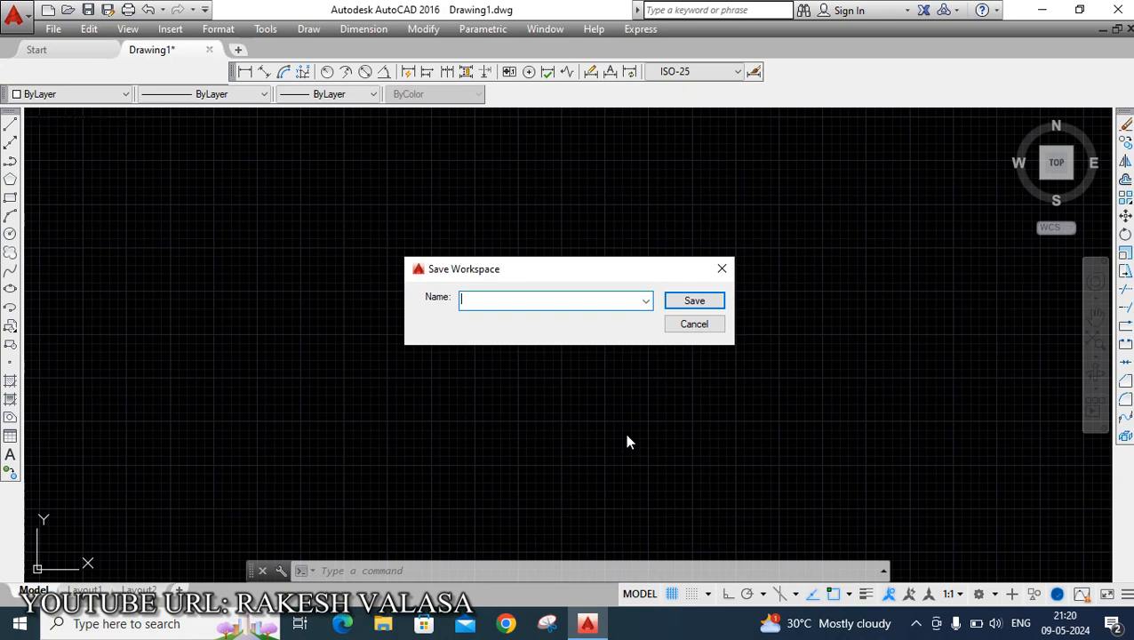
type("classic")
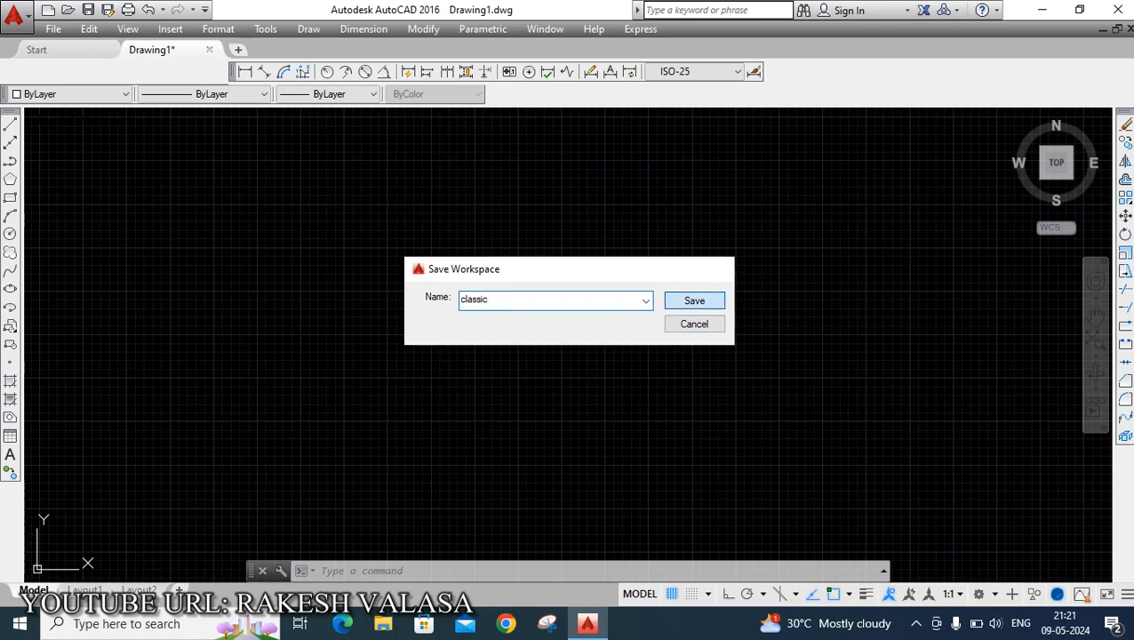
left_click(693, 302)
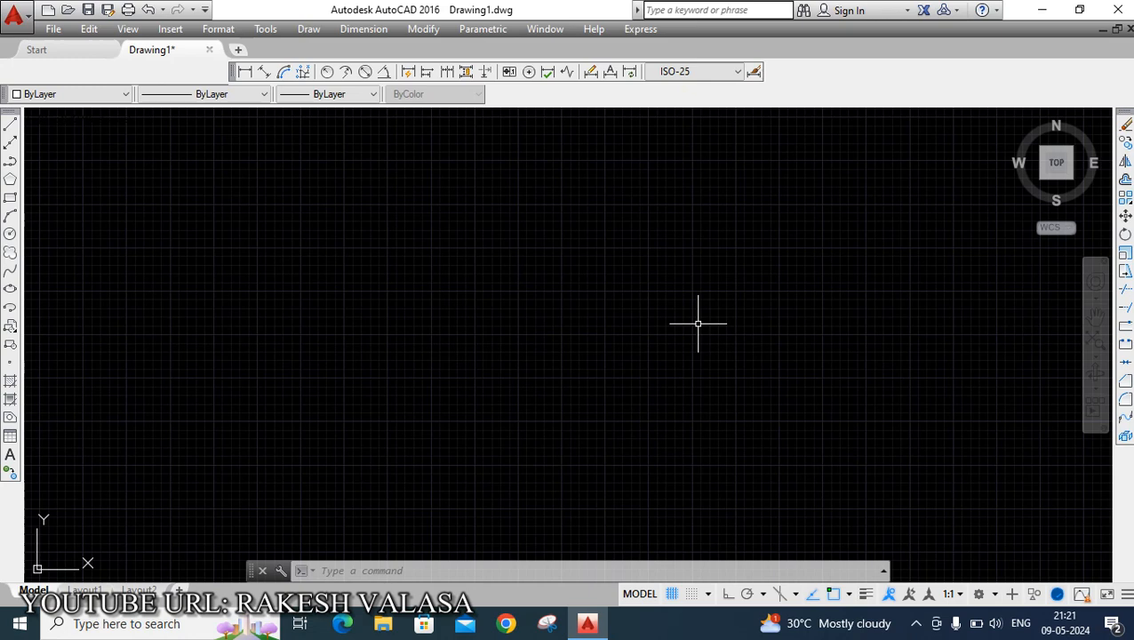
Switch to the Drafting & Annotation and 3D Basics workspaces, and return to the classic workspace.
left_click(995, 595)
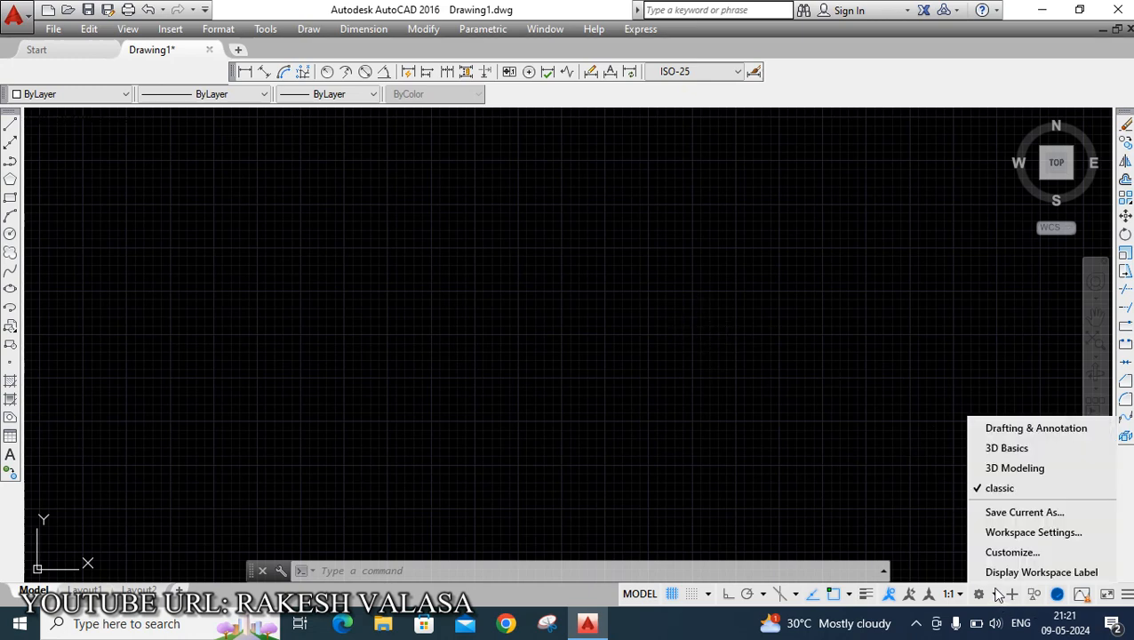
left_click(991, 430)
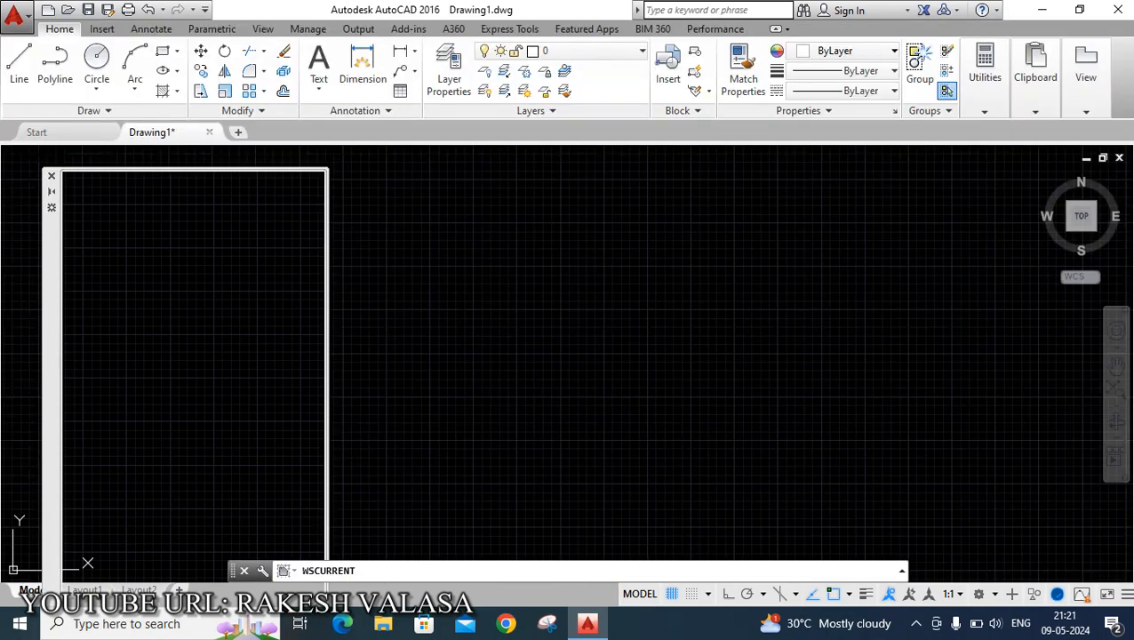
left_click(51, 179)
left_click(999, 592)
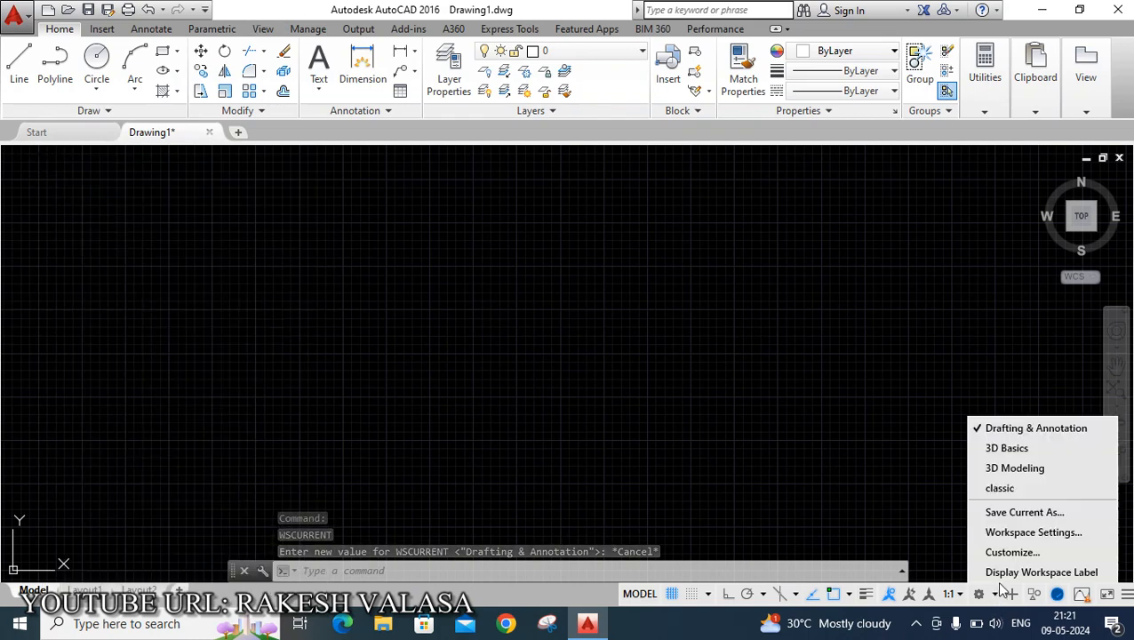
left_click(1019, 451)
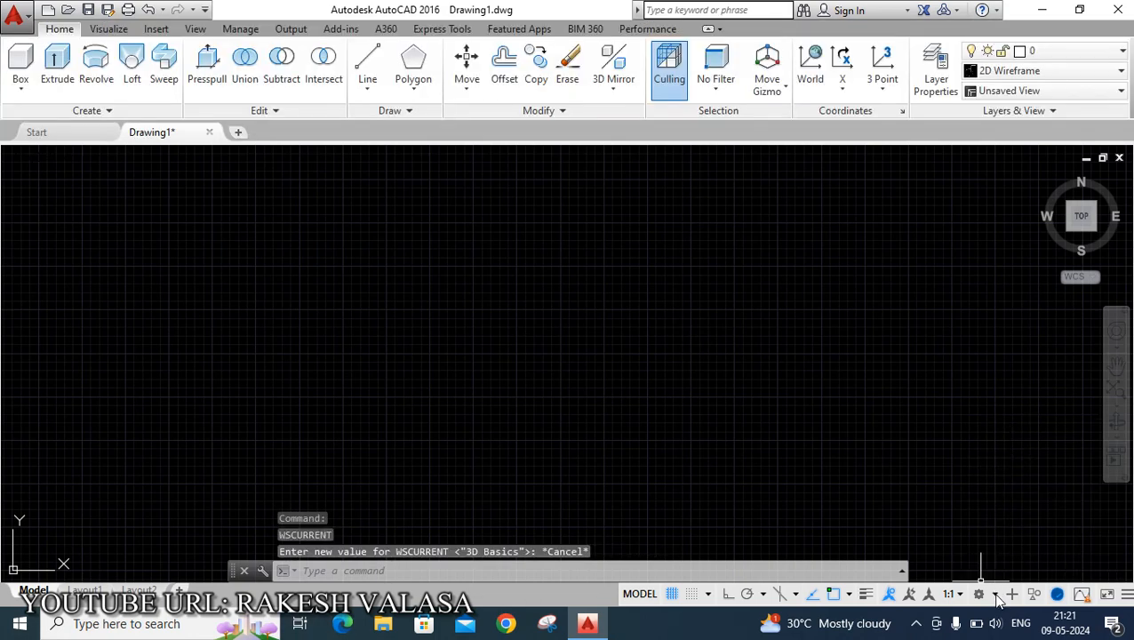
left_click(995, 595)
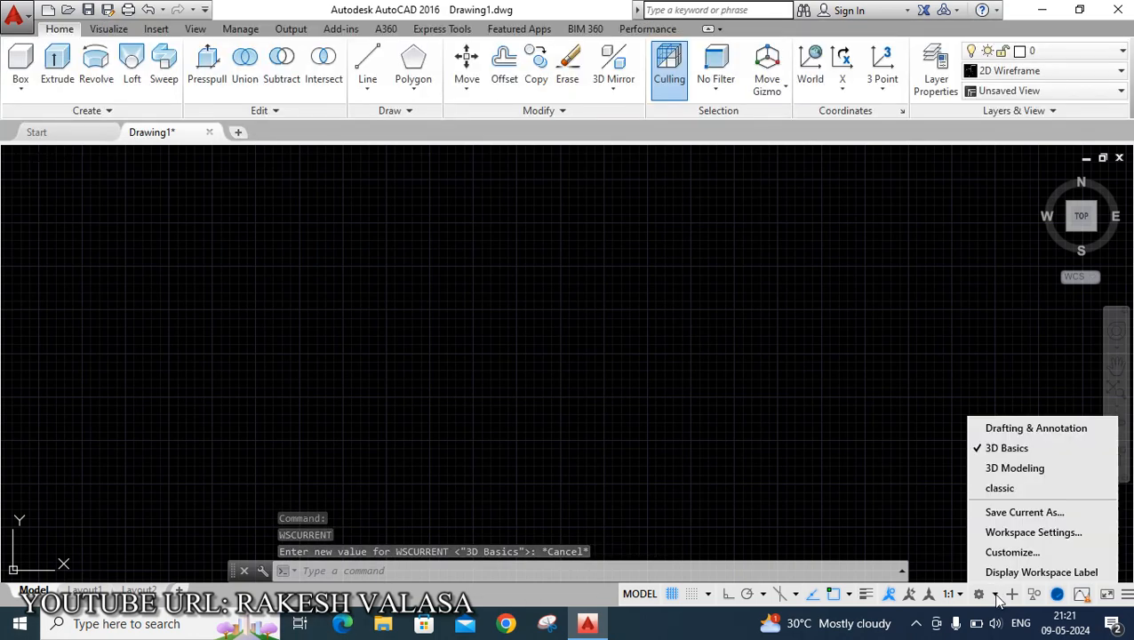
left_click(1004, 489)
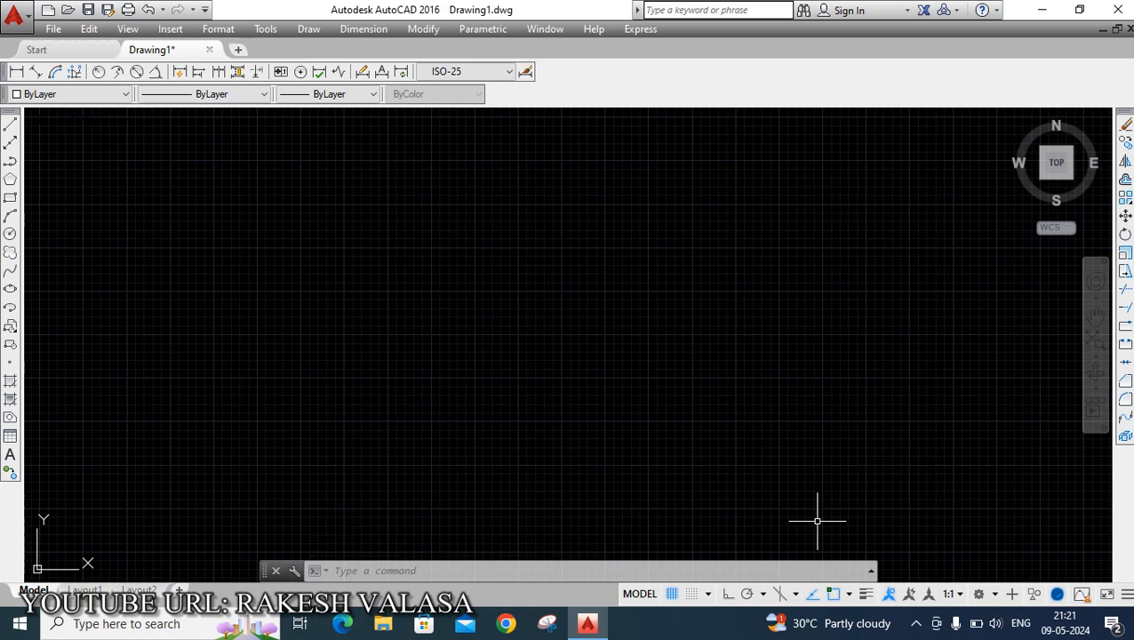
Open Options and set the 2D model space uniform background color to White, applying the change.
type("OP")
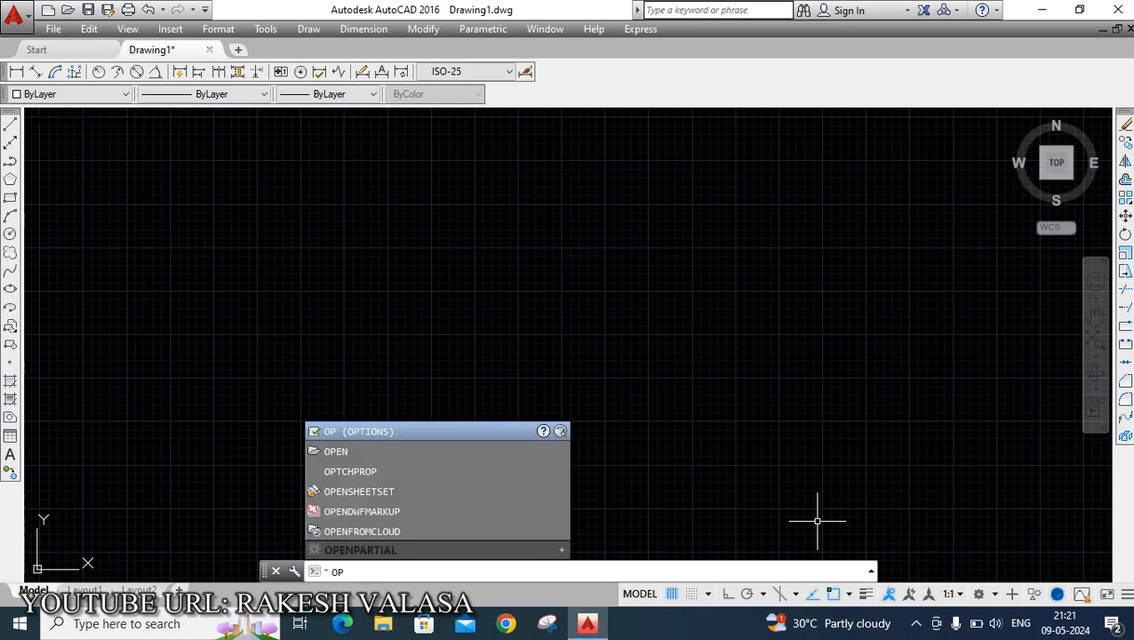
key("Return")
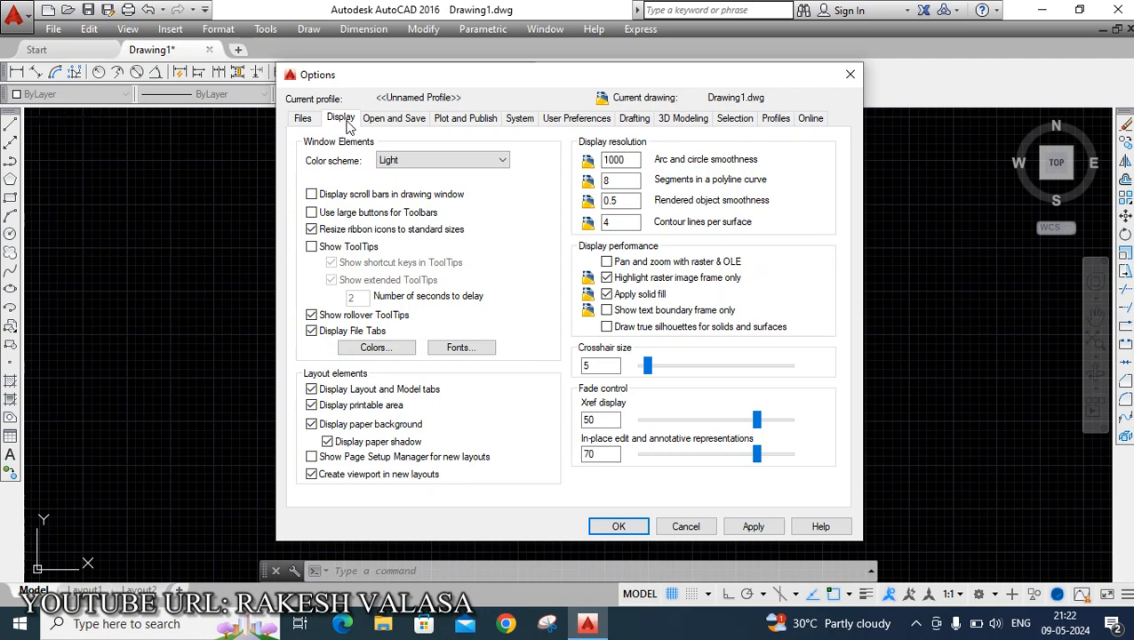
left_click(386, 352)
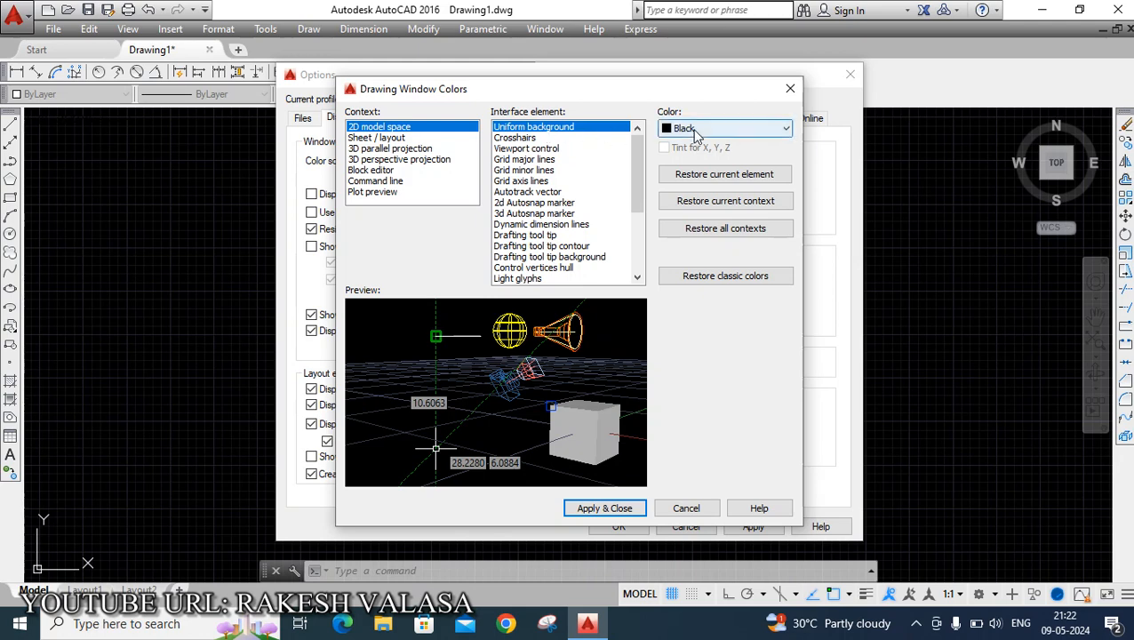
left_click(696, 130)
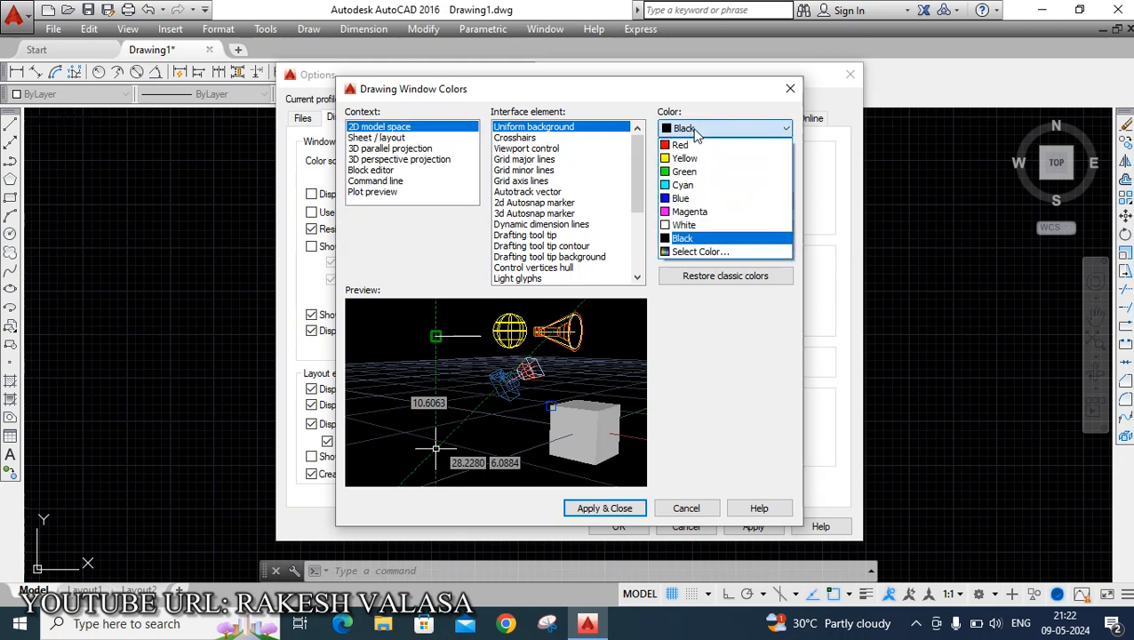
left_click(689, 226)
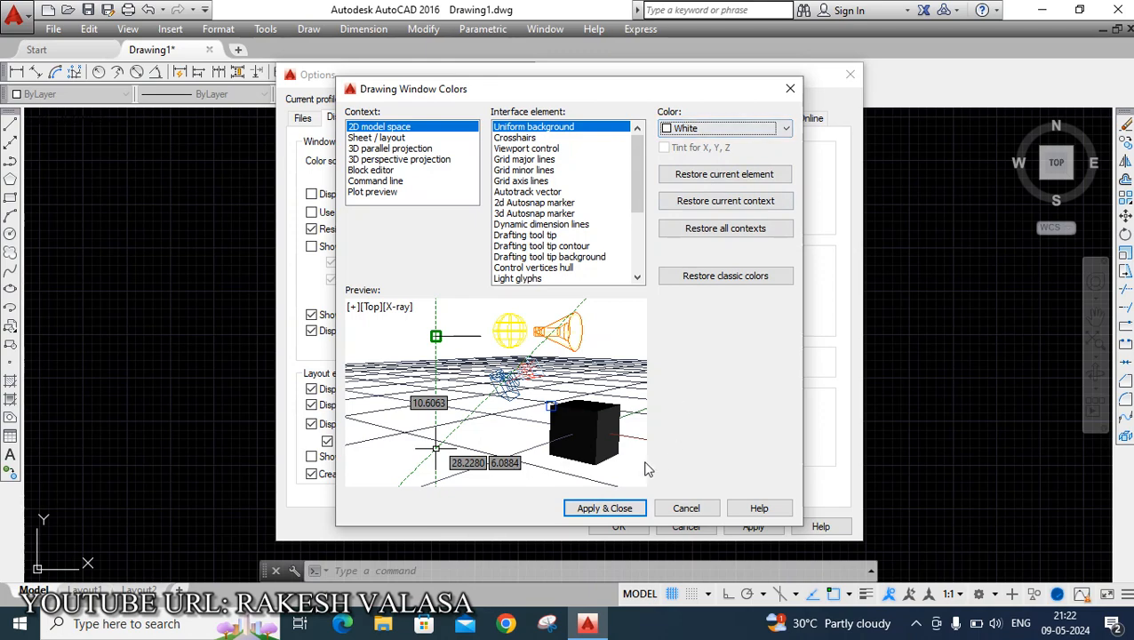
left_click(604, 508)
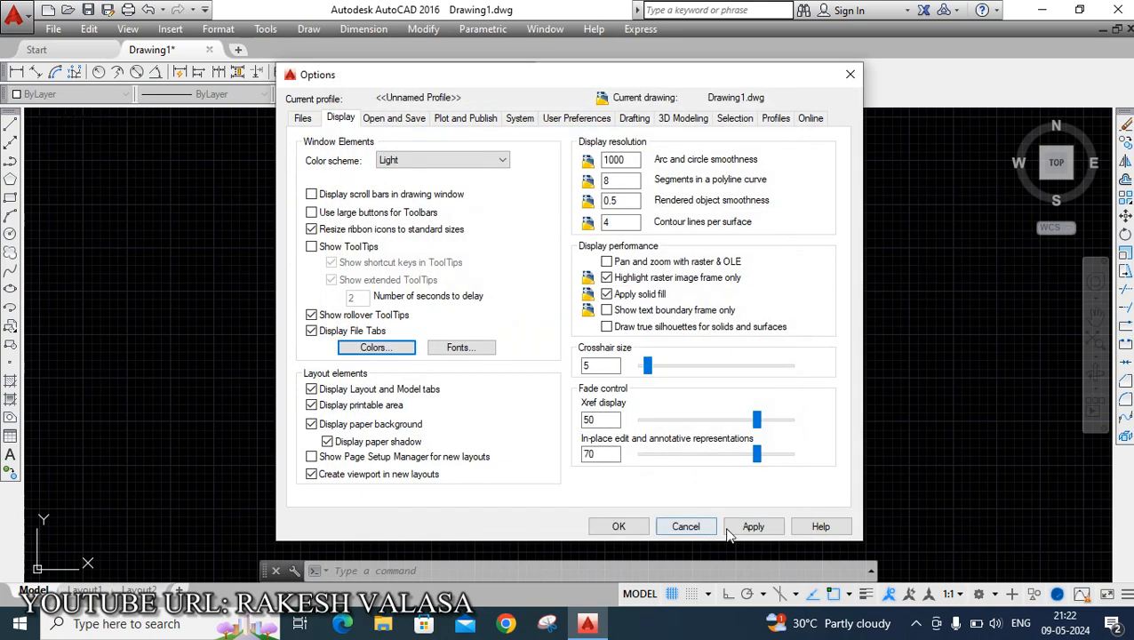
left_click(750, 527)
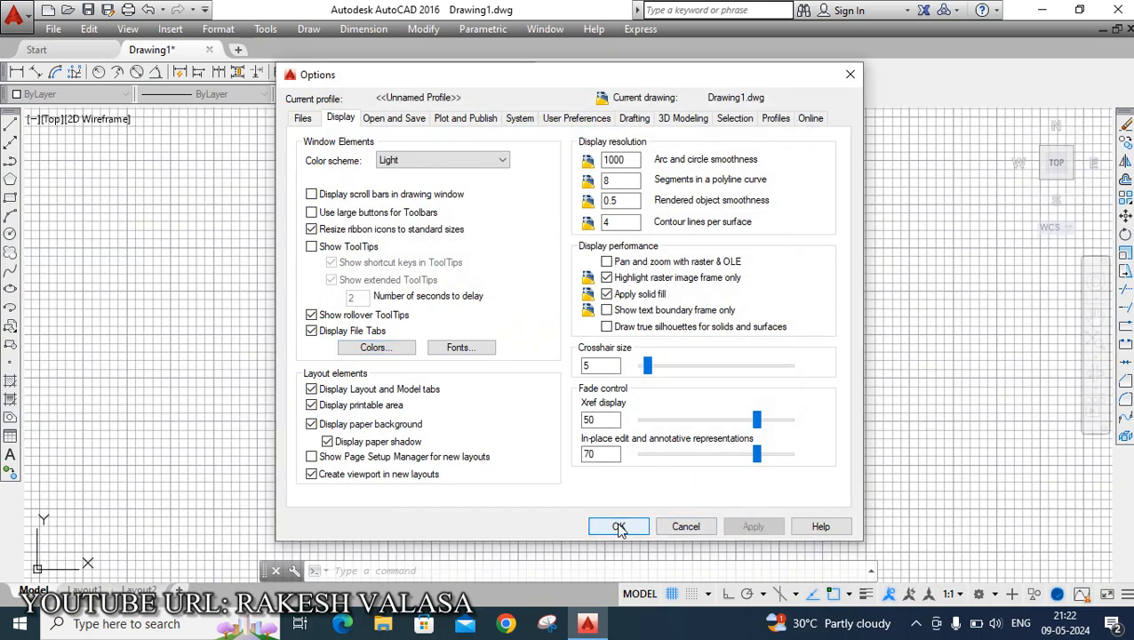
left_click(619, 526)
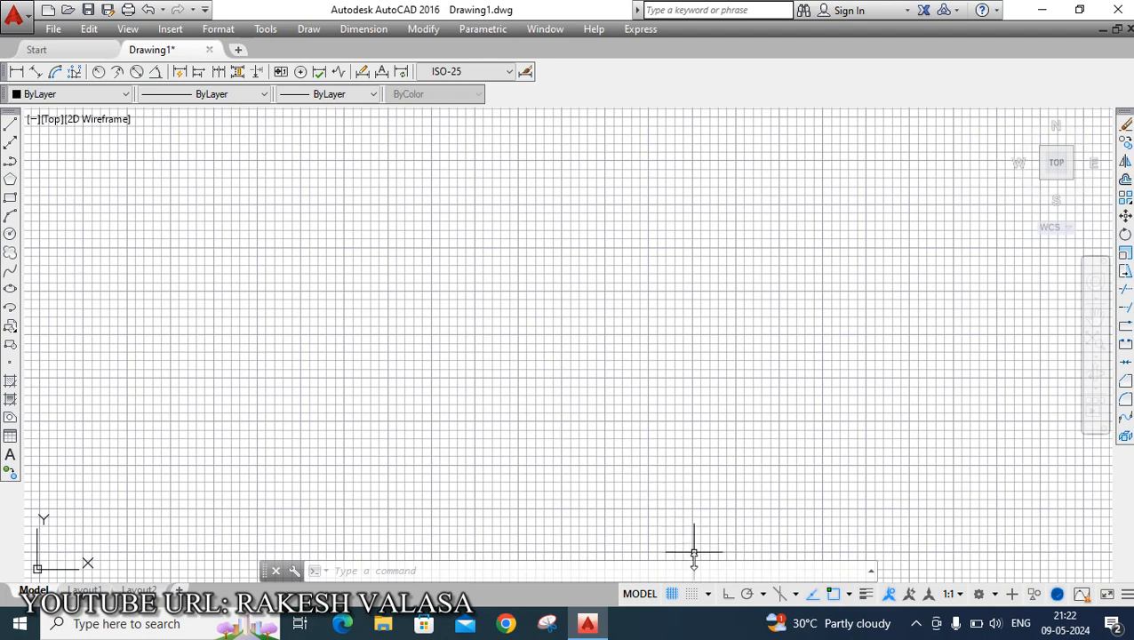
Turn off the drawing grid.
left_click(672, 594)
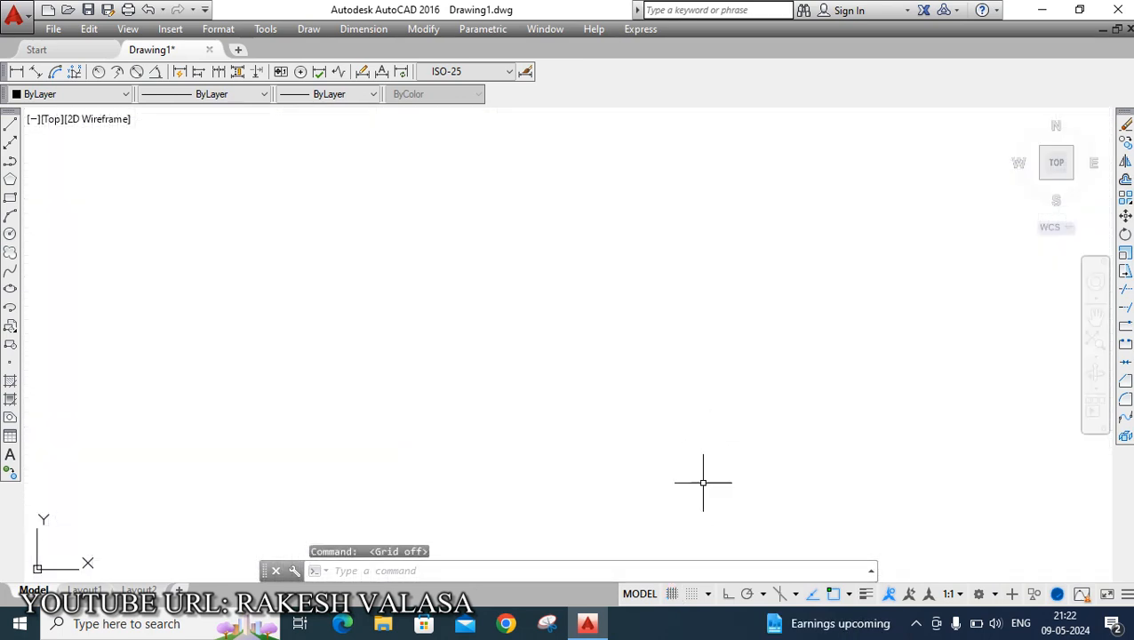
left_click(52, 119)
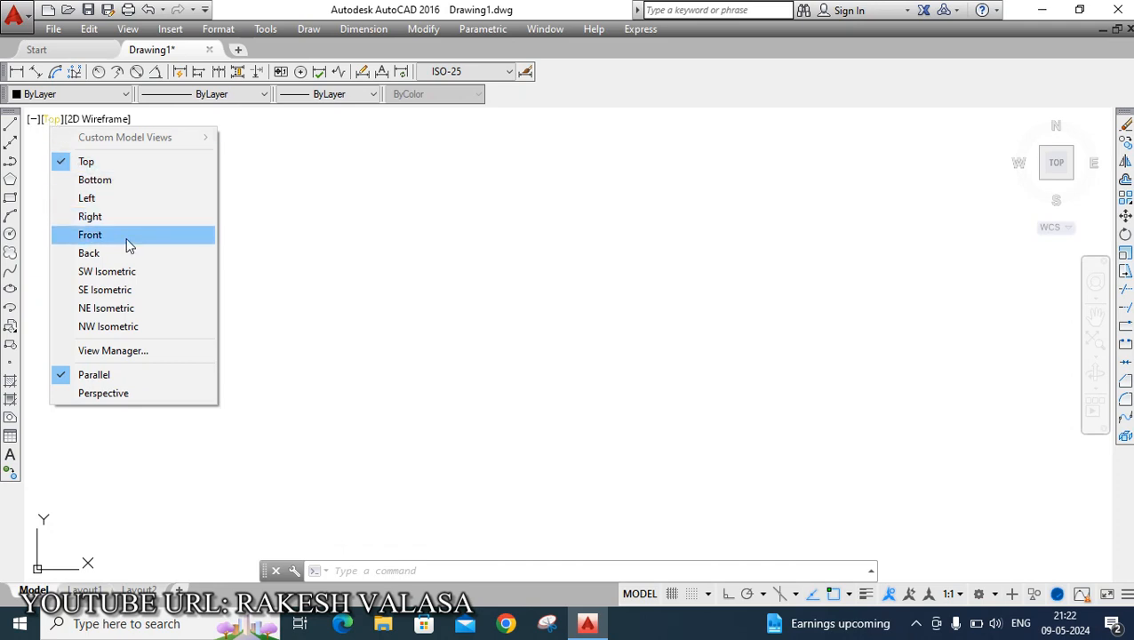
left_click(108, 120)
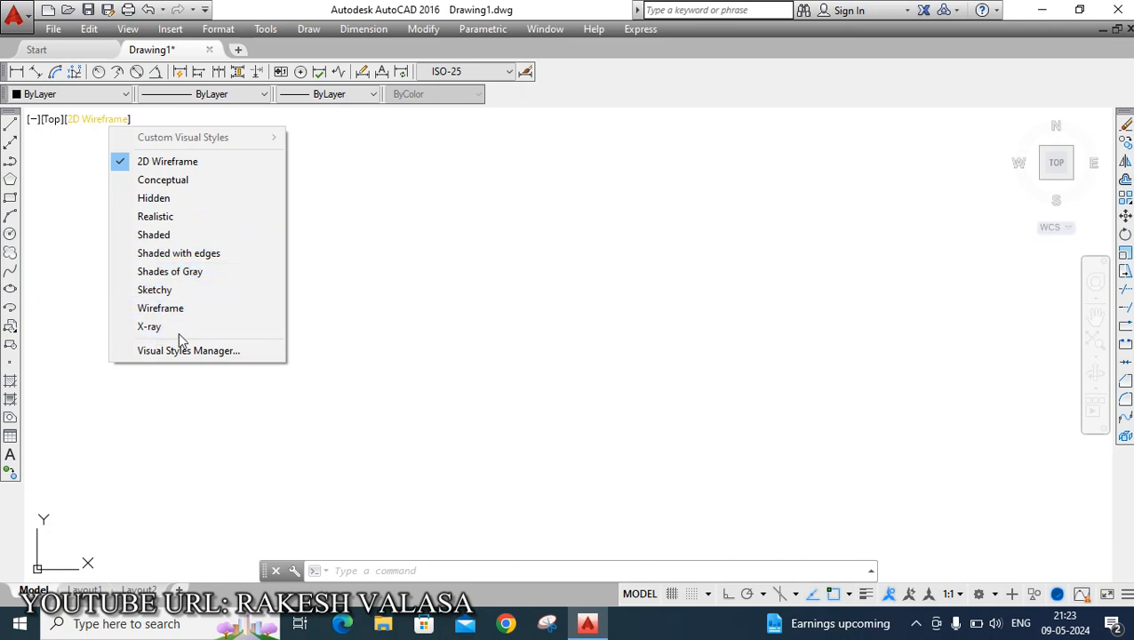
left_click(670, 335)
double_click(667, 329)
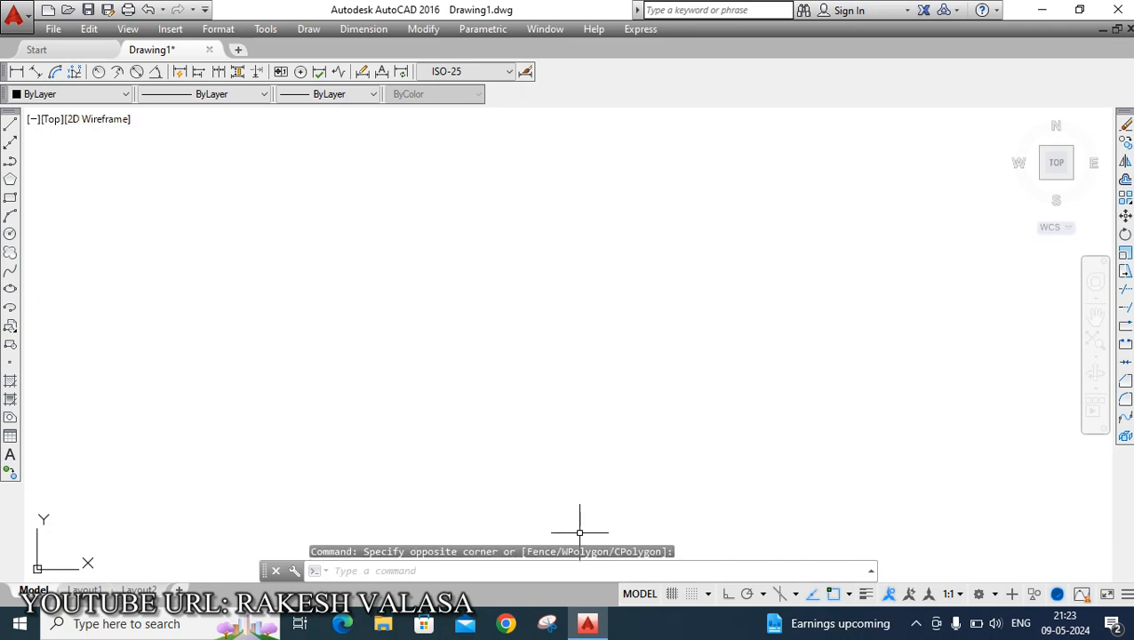